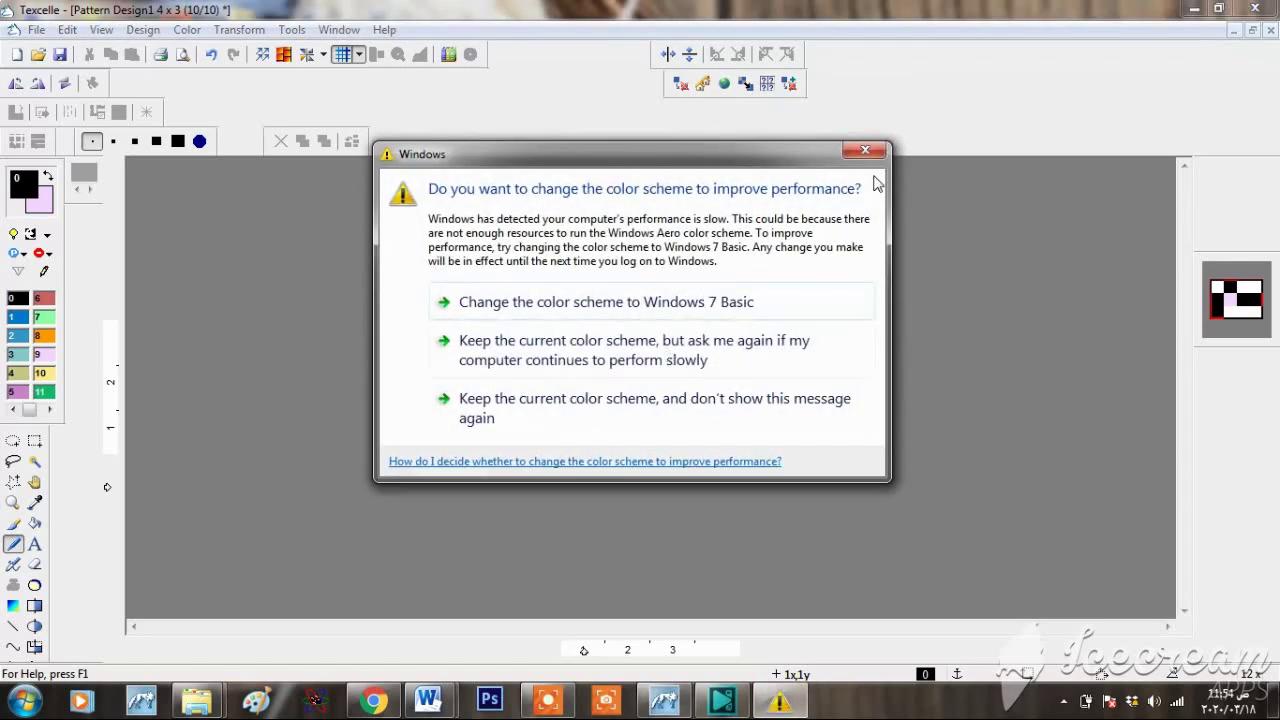
# - Dismiss the Windows color scheme prompt and recolor the third and fourth cells of the pattern's middle row lilac (color 9)
pyautogui.click(863, 150)
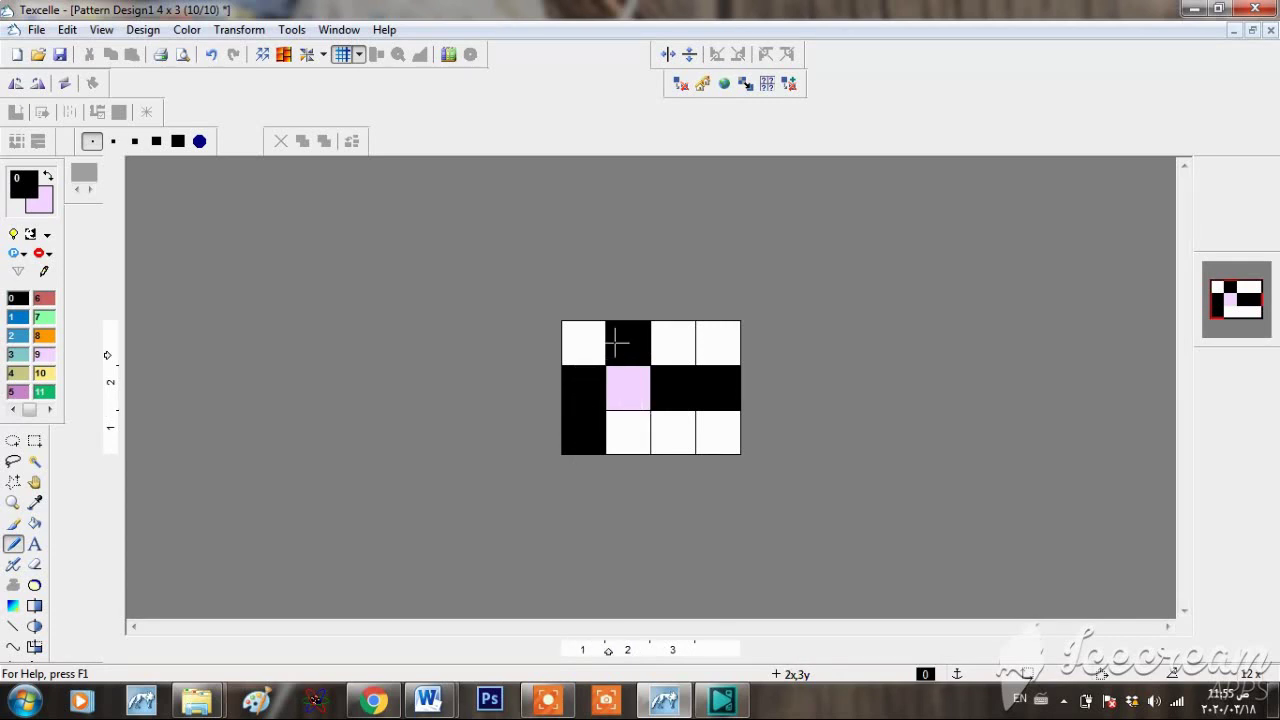
pyautogui.click(662, 387)
pyautogui.click(702, 383)
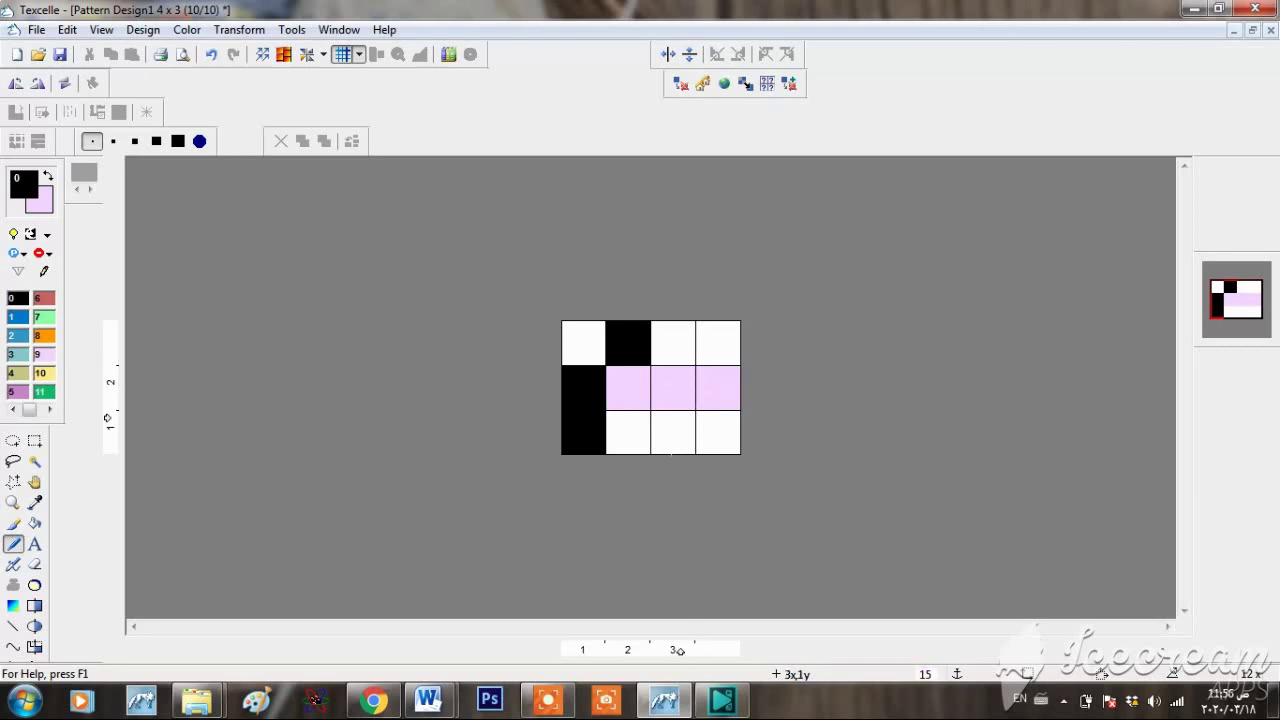
# - Paint the third column's top and bottom cells and the fourth column's middle cell black, and reset all three to lilac
pyautogui.click(673, 433)
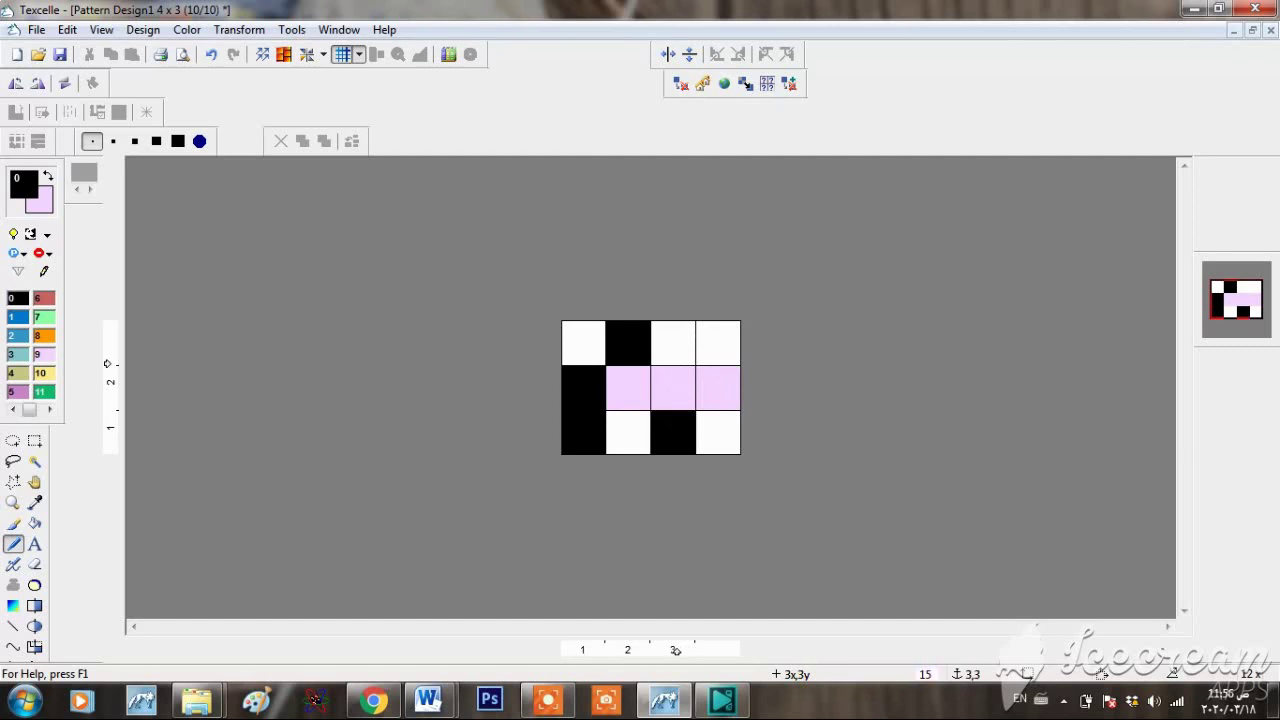
pyautogui.click(680, 348)
pyautogui.click(705, 376)
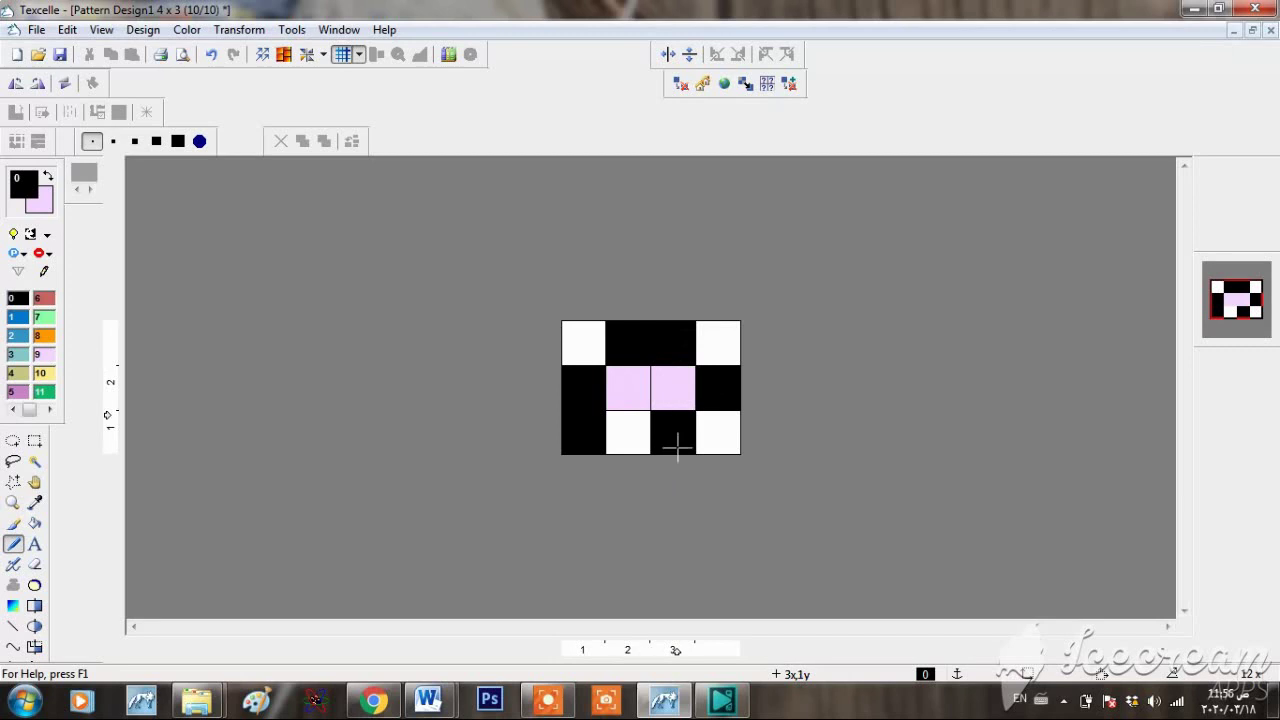
pyautogui.click(717, 386)
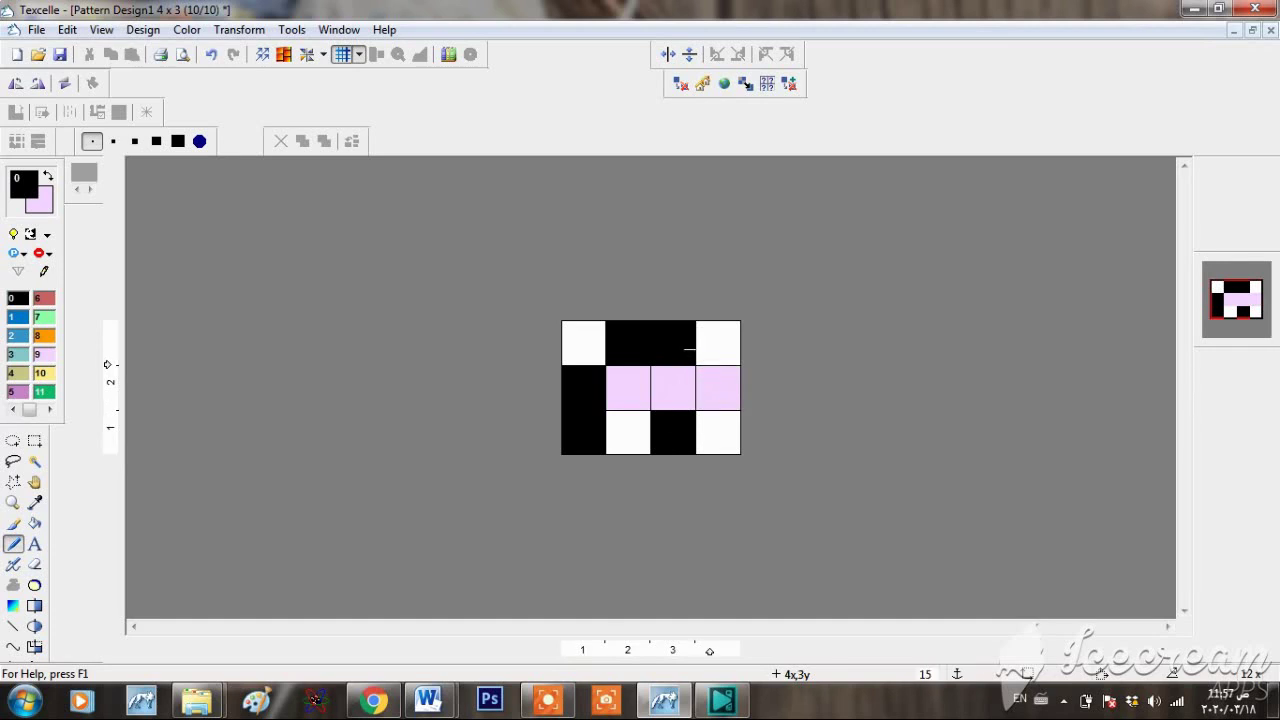
pyautogui.click(674, 340)
pyautogui.click(663, 430)
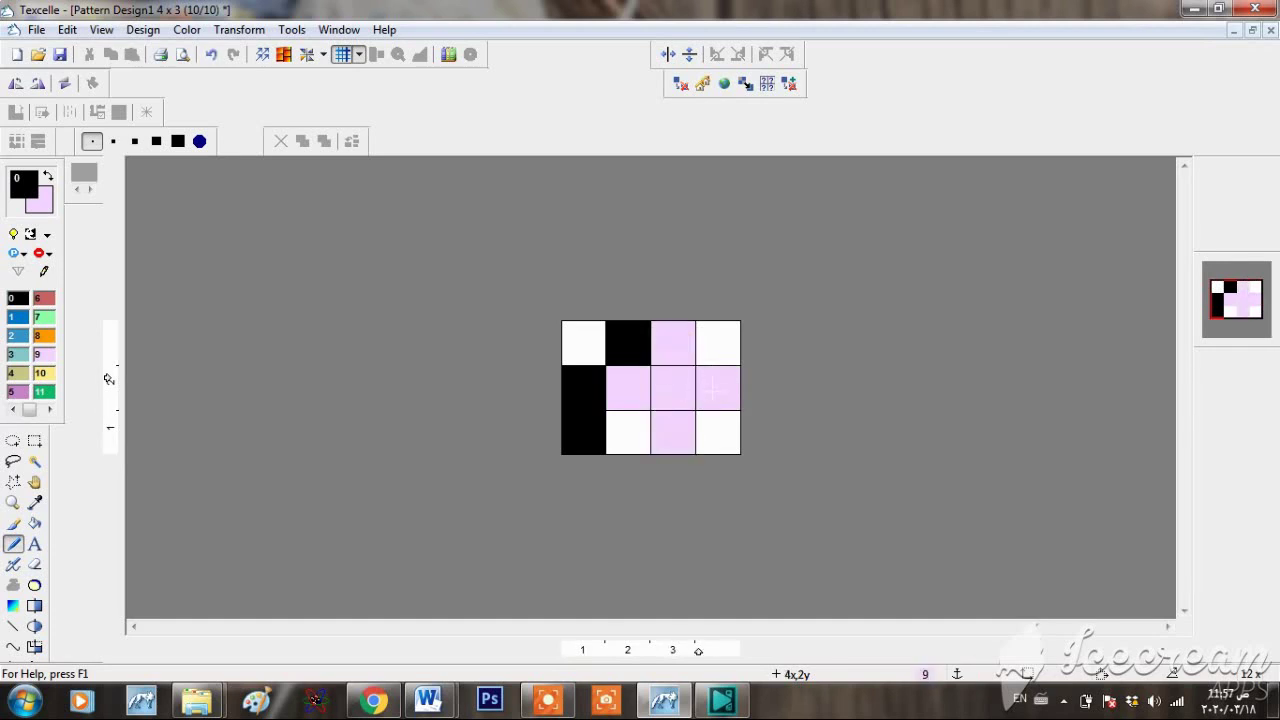
# - Paint the fourth column's top and bottom cells and the third column's middle cell black, and reset all three to lilac
pyautogui.click(709, 340)
pyautogui.click(714, 420)
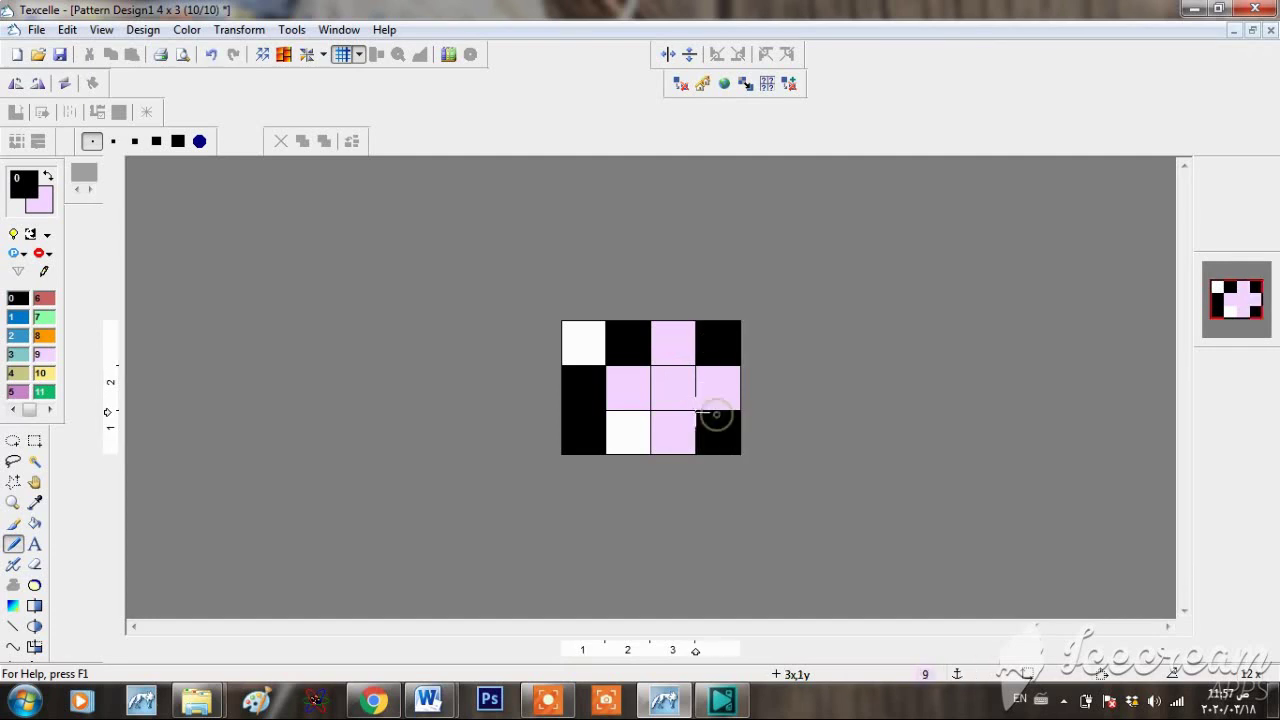
pyautogui.click(673, 388)
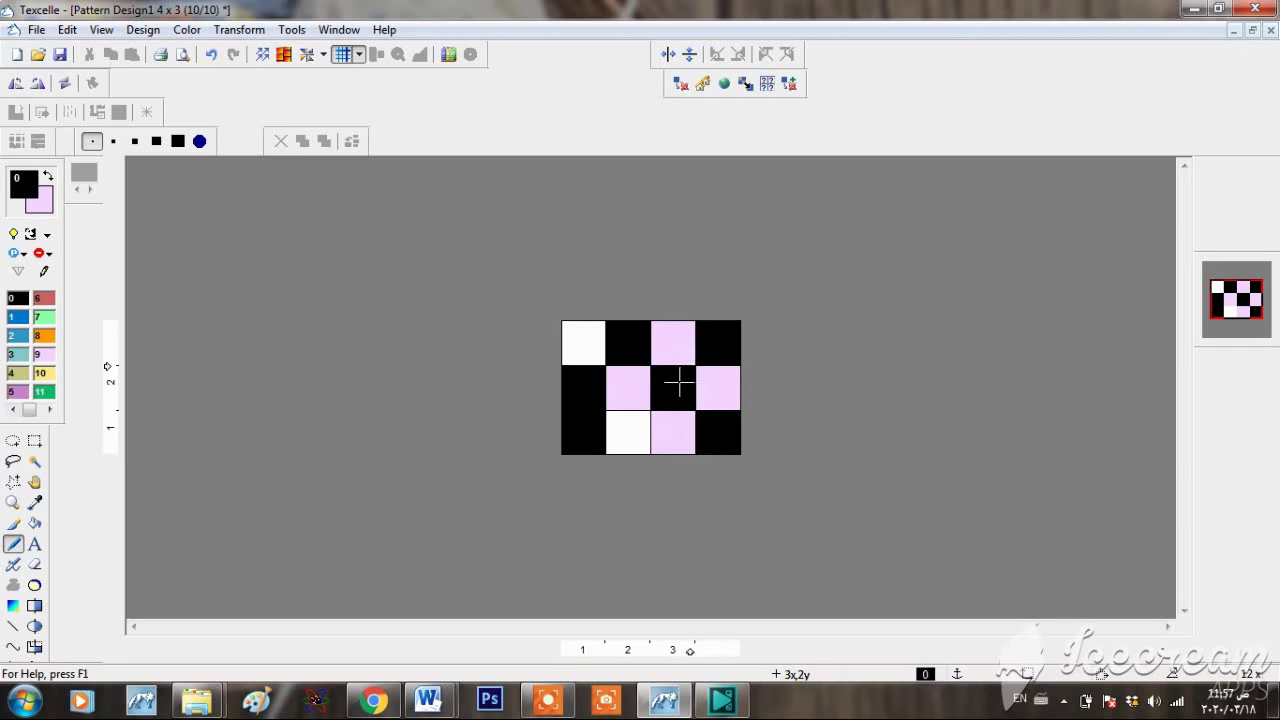
pyautogui.click(708, 355)
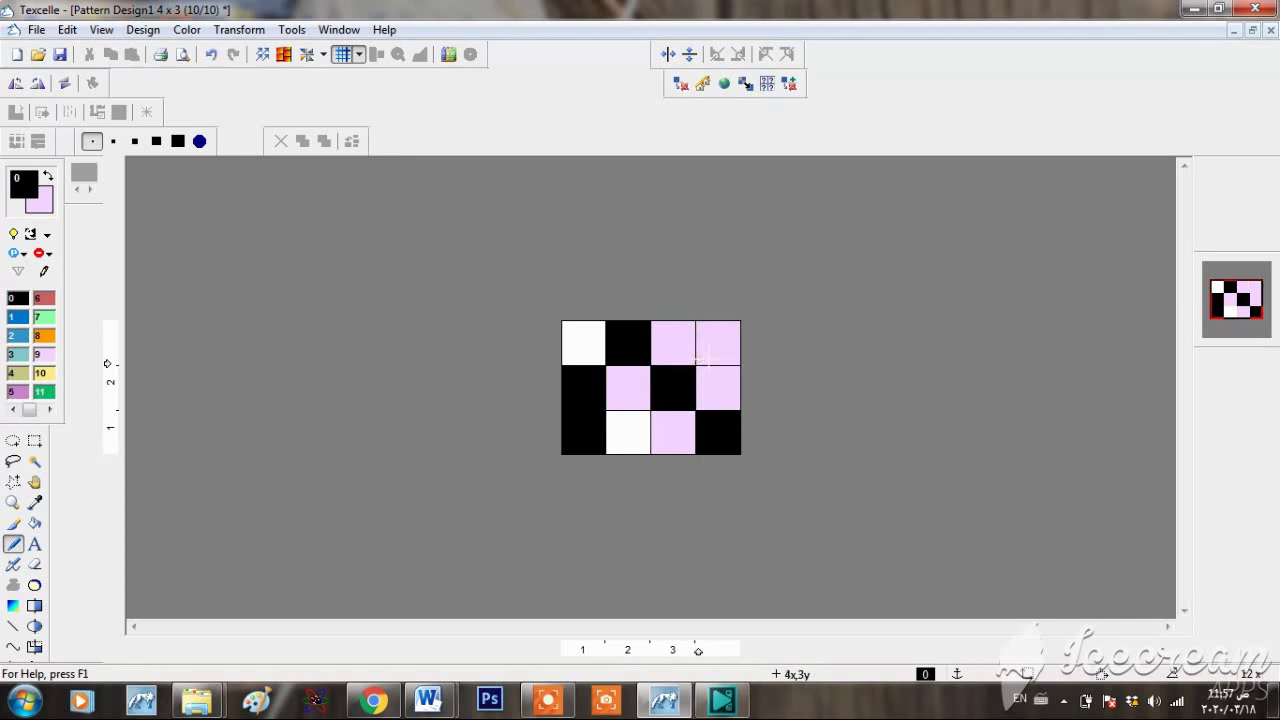
pyautogui.click(708, 355)
pyautogui.click(716, 347)
pyautogui.click(712, 430)
pyautogui.click(665, 379)
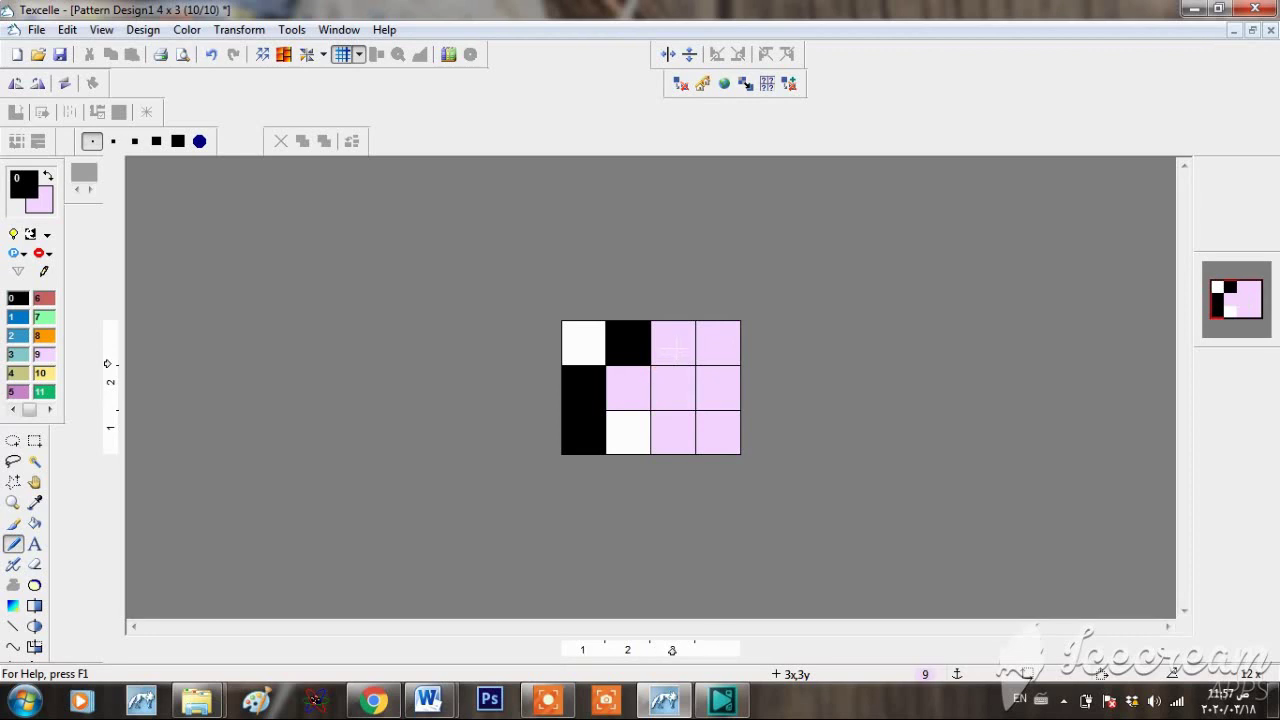
# - Paint the top and bottom cells of the third and fourth columns black, and reset these four cells to lilac
pyautogui.click(674, 347)
pyautogui.click(674, 428)
pyautogui.click(722, 344)
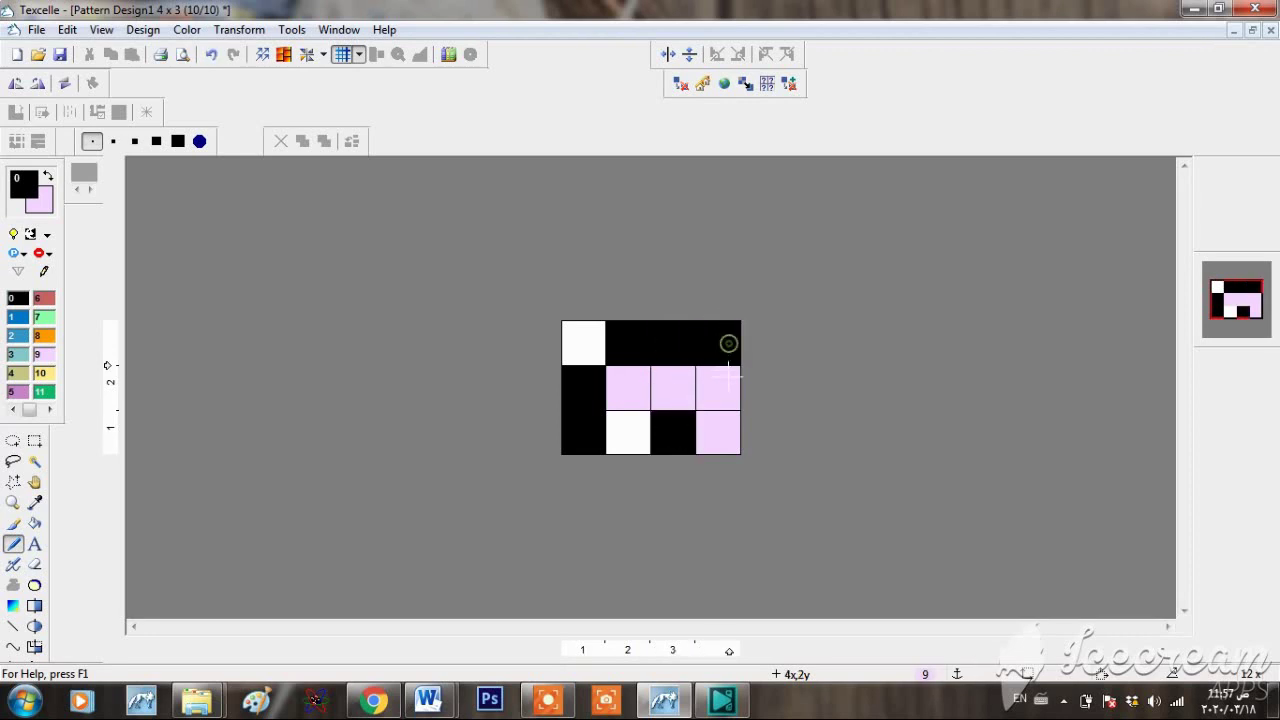
pyautogui.click(725, 423)
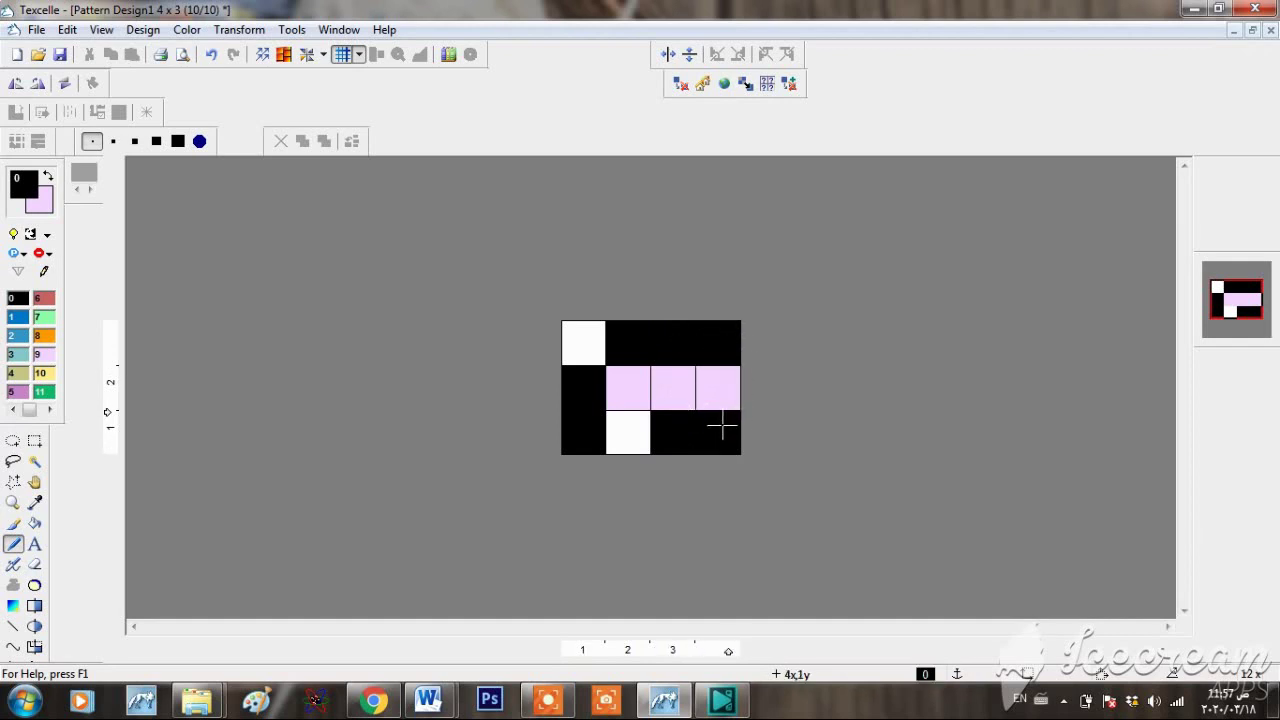
pyautogui.click(733, 341)
pyautogui.click(686, 340)
pyautogui.click(693, 418)
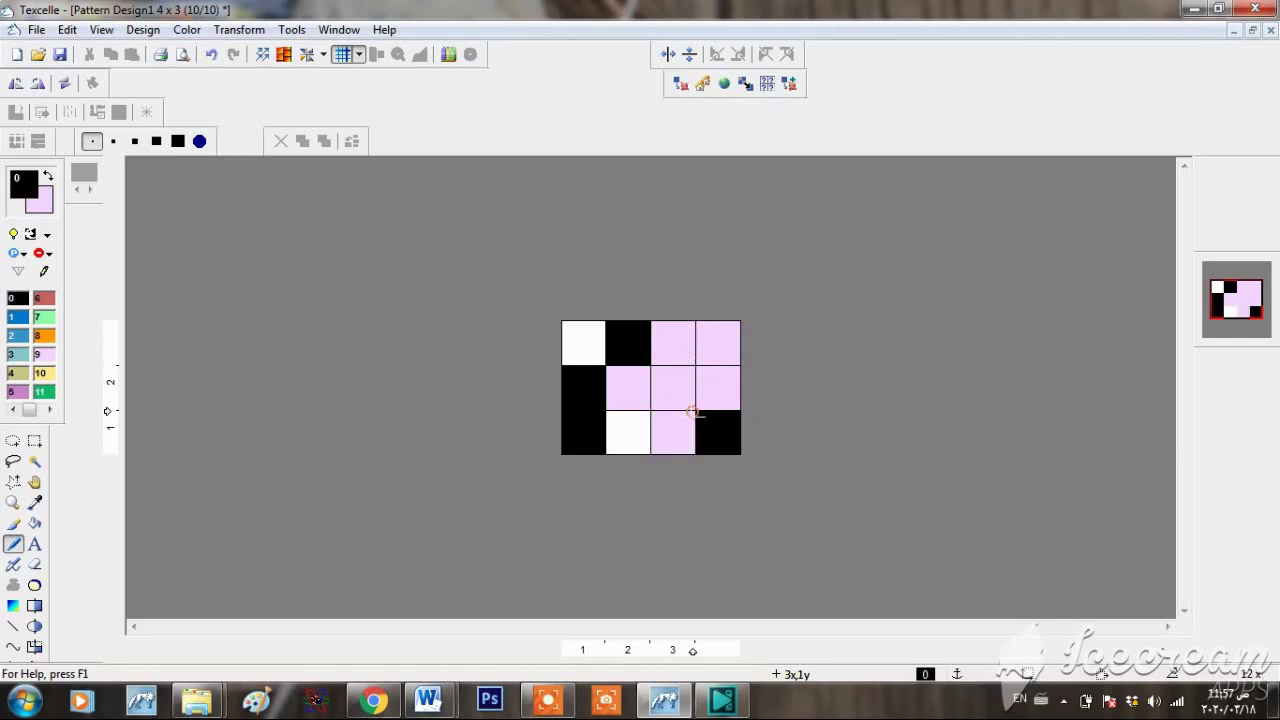
pyautogui.click(706, 429)
# - Paint the third and fourth cells of the middle row black, and reset both to lilac
pyautogui.click(675, 394)
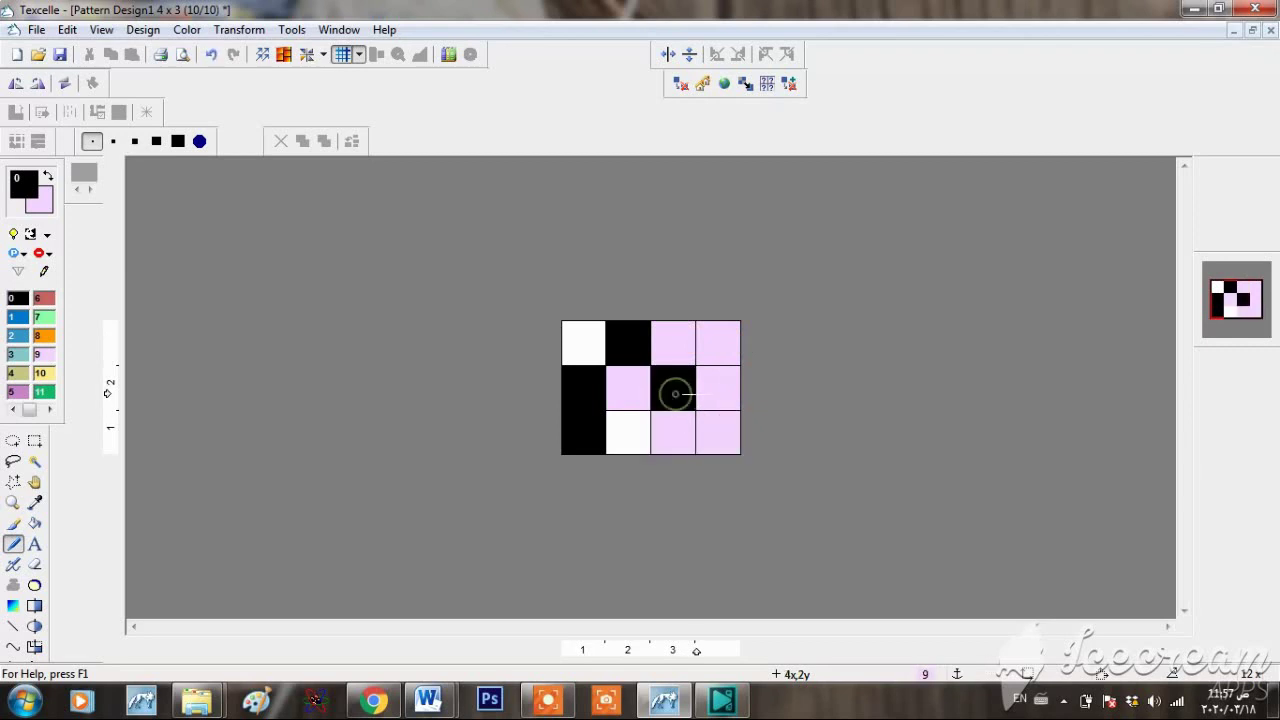
pyautogui.click(726, 388)
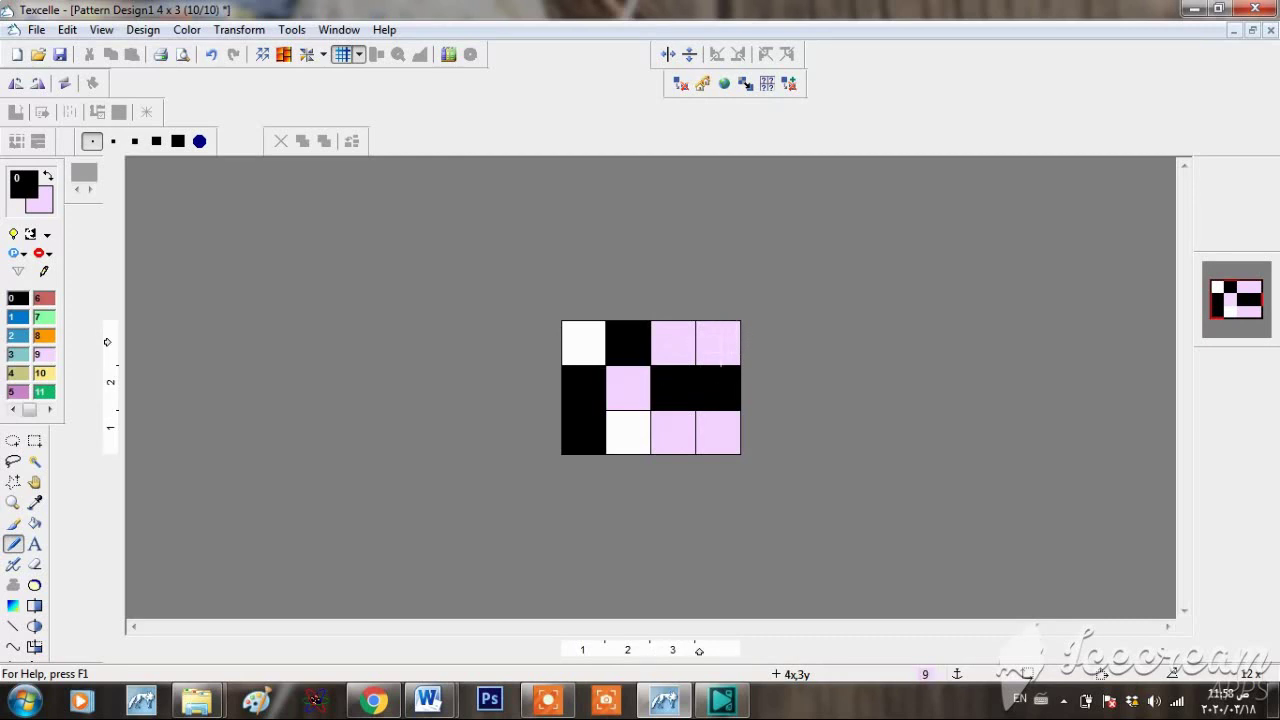
pyautogui.click(710, 374)
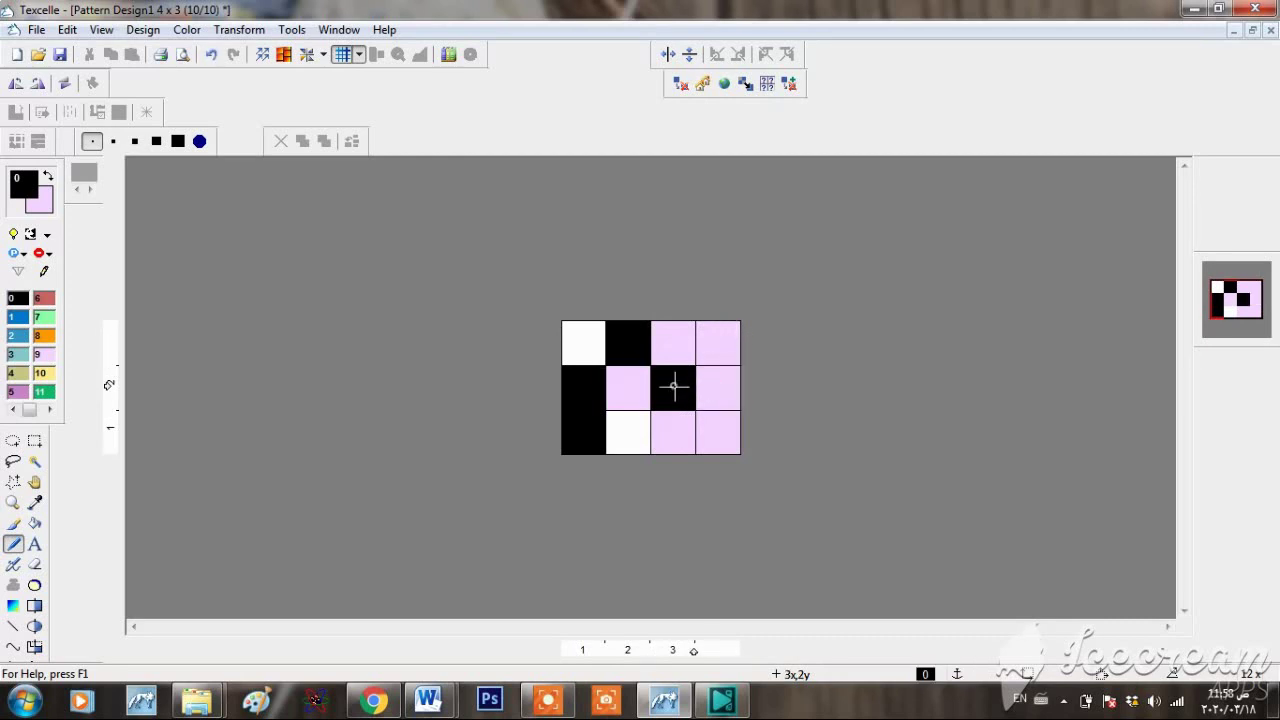
pyautogui.click(687, 376)
# - Paint the top and bottom cells of the fourth and third columns black, leaving the middle row lilac
pyautogui.click(722, 345)
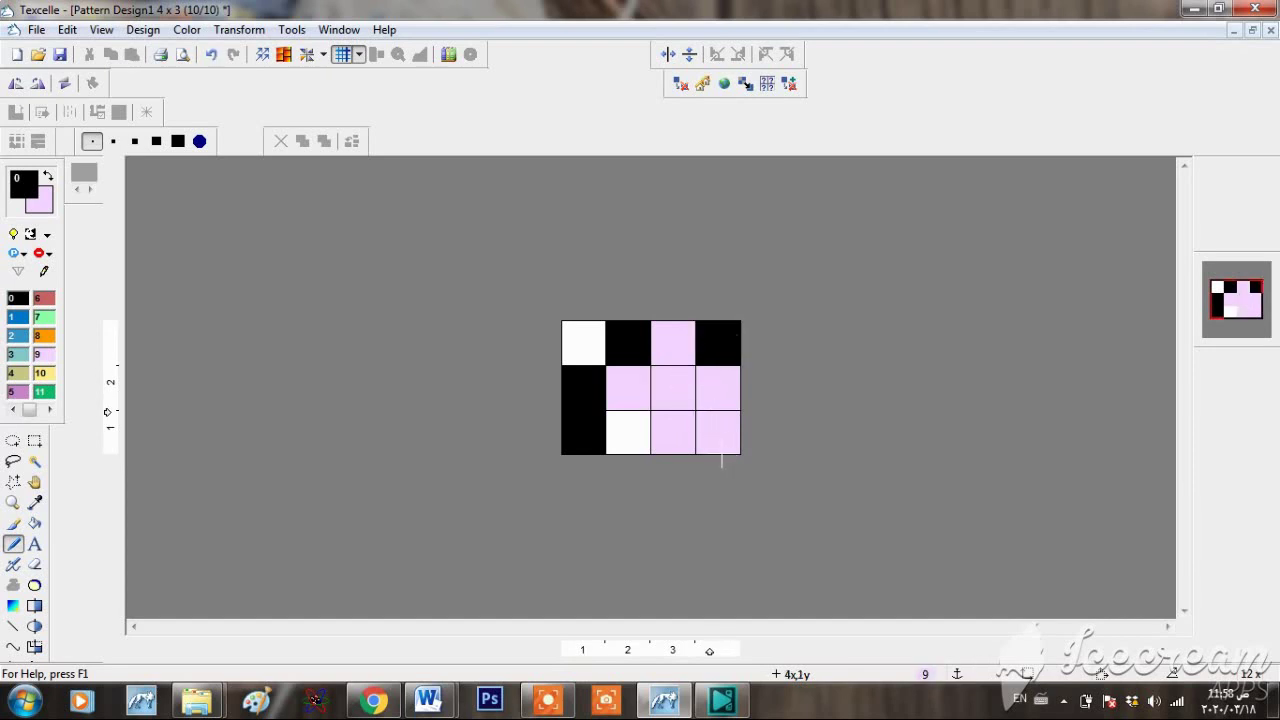
pyautogui.click(717, 443)
pyautogui.click(673, 343)
pyautogui.click(676, 430)
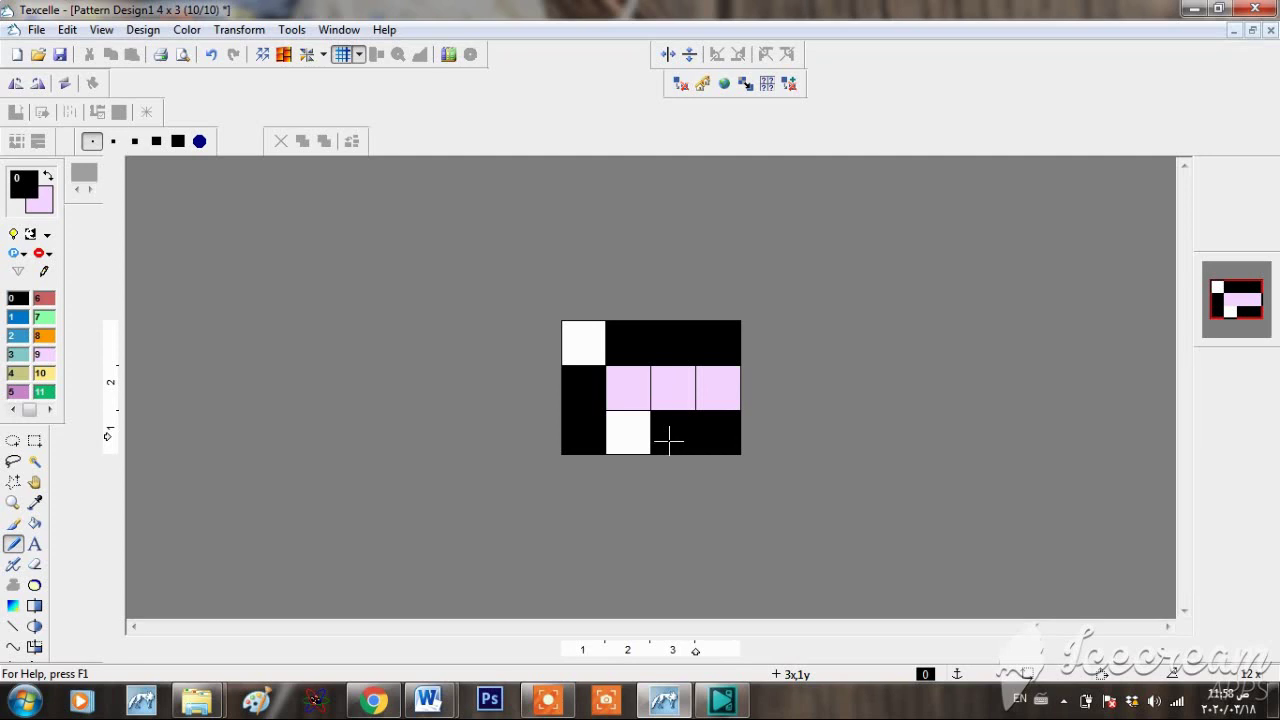
# - Recolor every black cell of the 4 x 3 pattern lilac, including the first column's middle and bottom cells
pyautogui.click(668, 438)
pyautogui.click(710, 432)
pyautogui.click(713, 336)
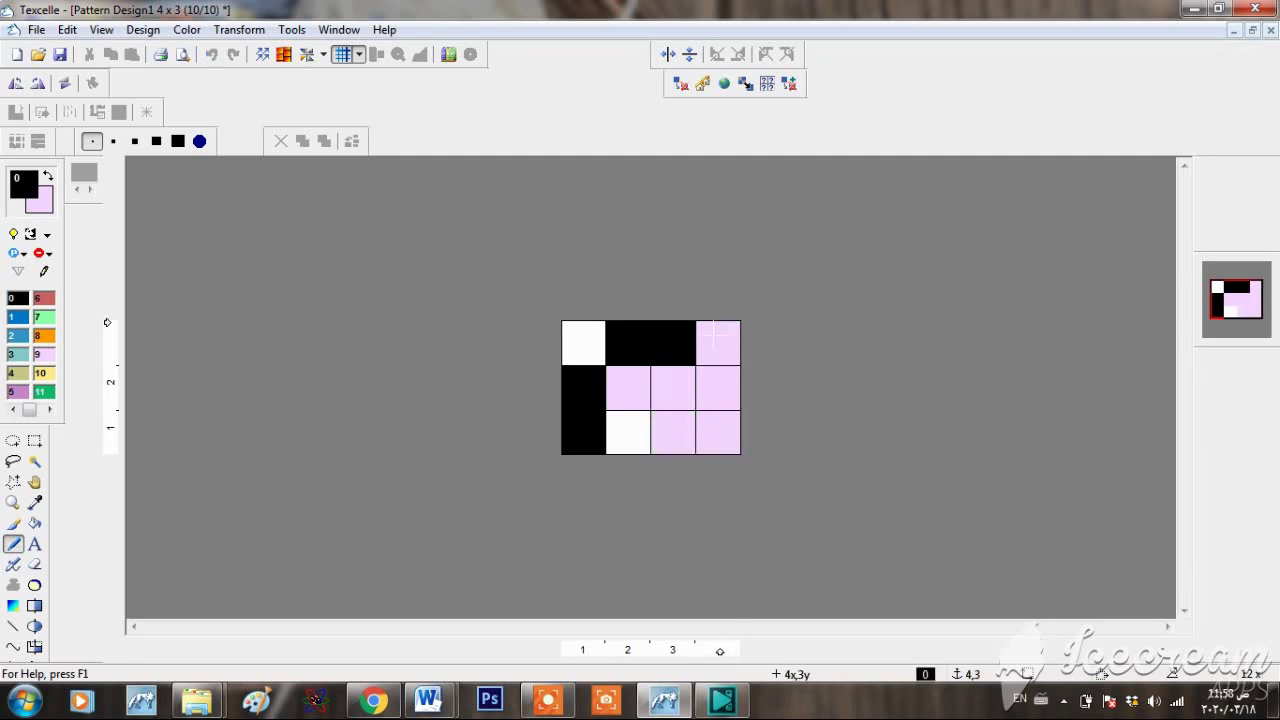
pyautogui.click(676, 345)
pyautogui.click(638, 352)
pyautogui.click(578, 405)
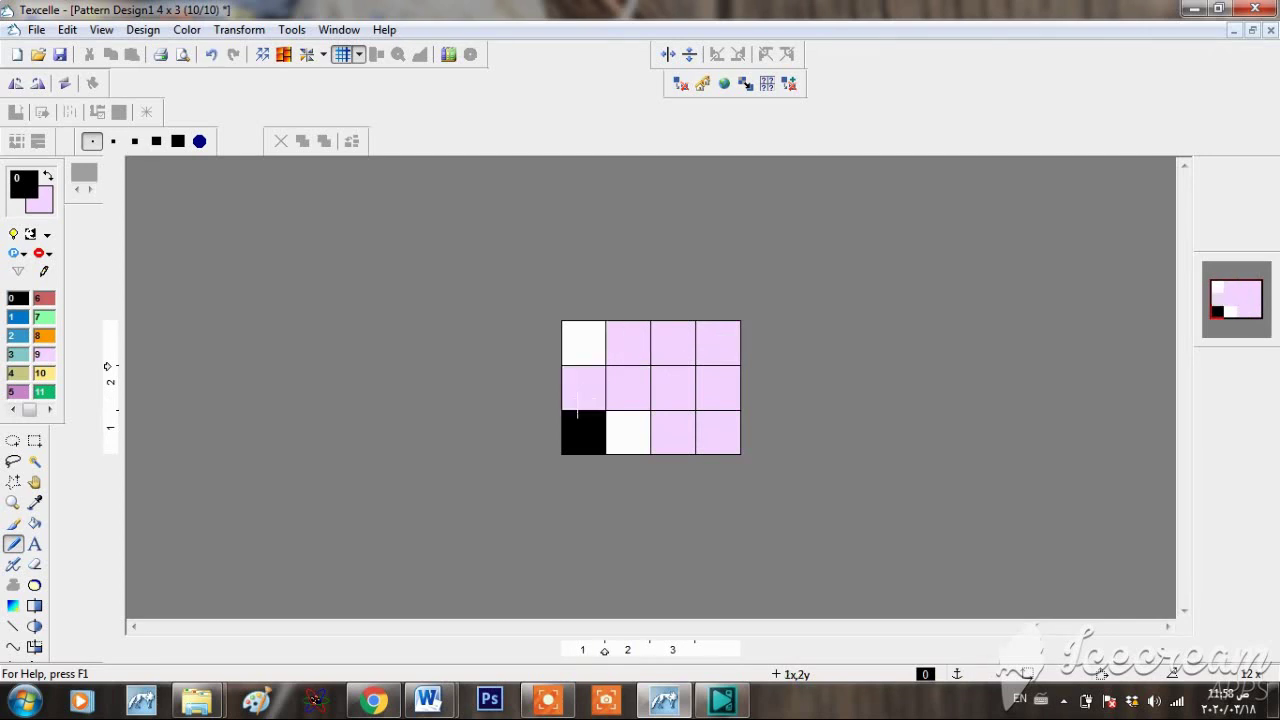
pyautogui.click(568, 438)
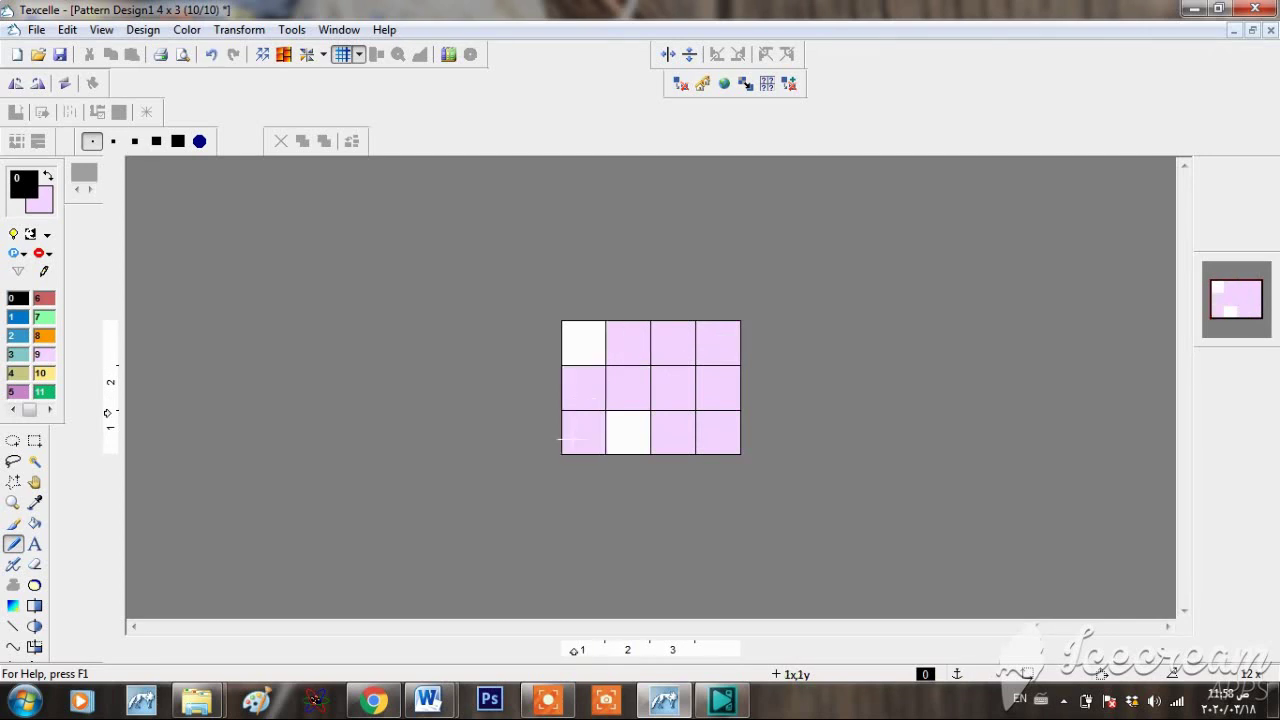
# - Paint the first column's bottom and middle cells and the third column's top cell black
pyautogui.click(577, 440)
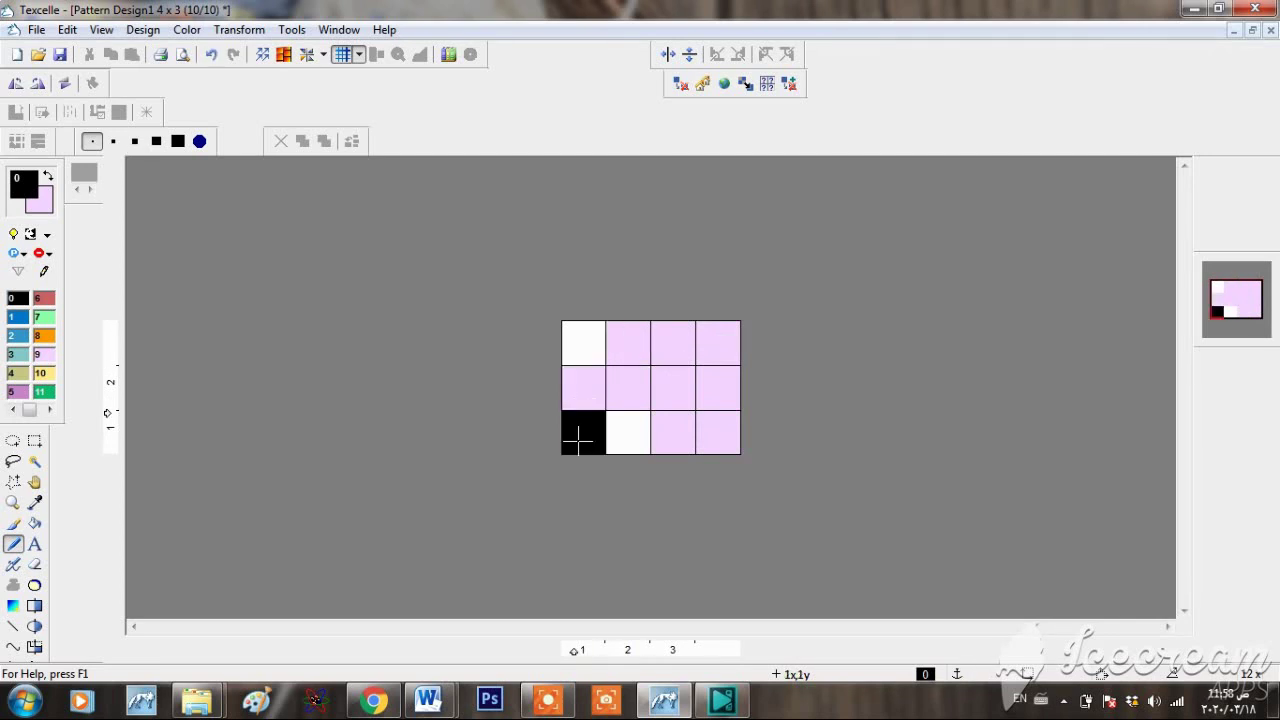
pyautogui.click(580, 395)
pyautogui.click(672, 343)
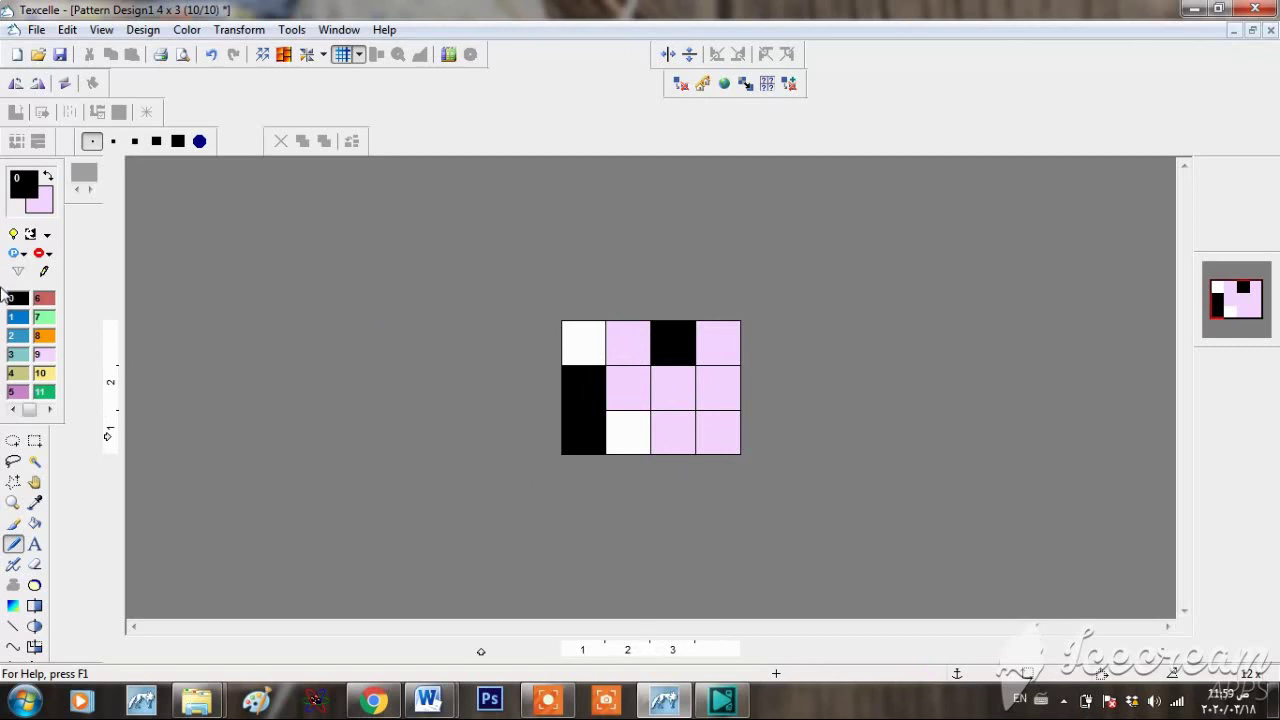
# - Choose orange (color 8) and paint the second column's top and bottom cells and the fourth column's middle cell with it
pyautogui.click(47, 337)
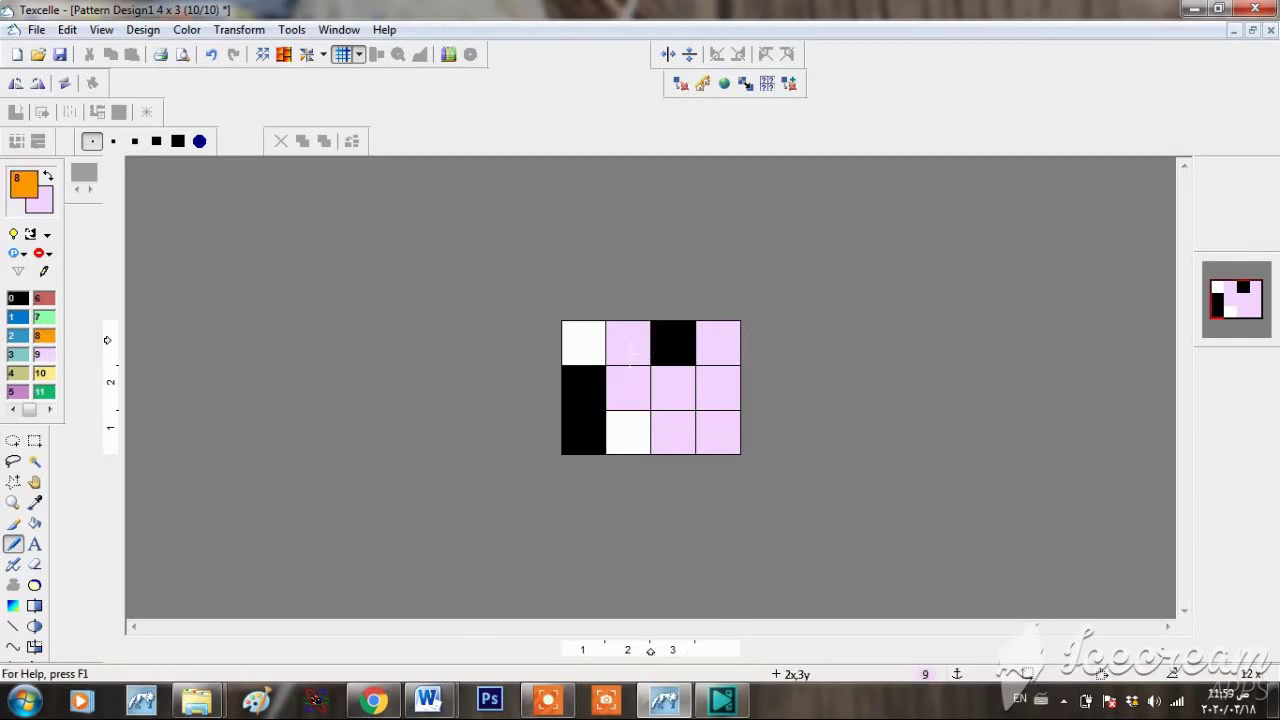
pyautogui.click(628, 345)
pyautogui.click(624, 430)
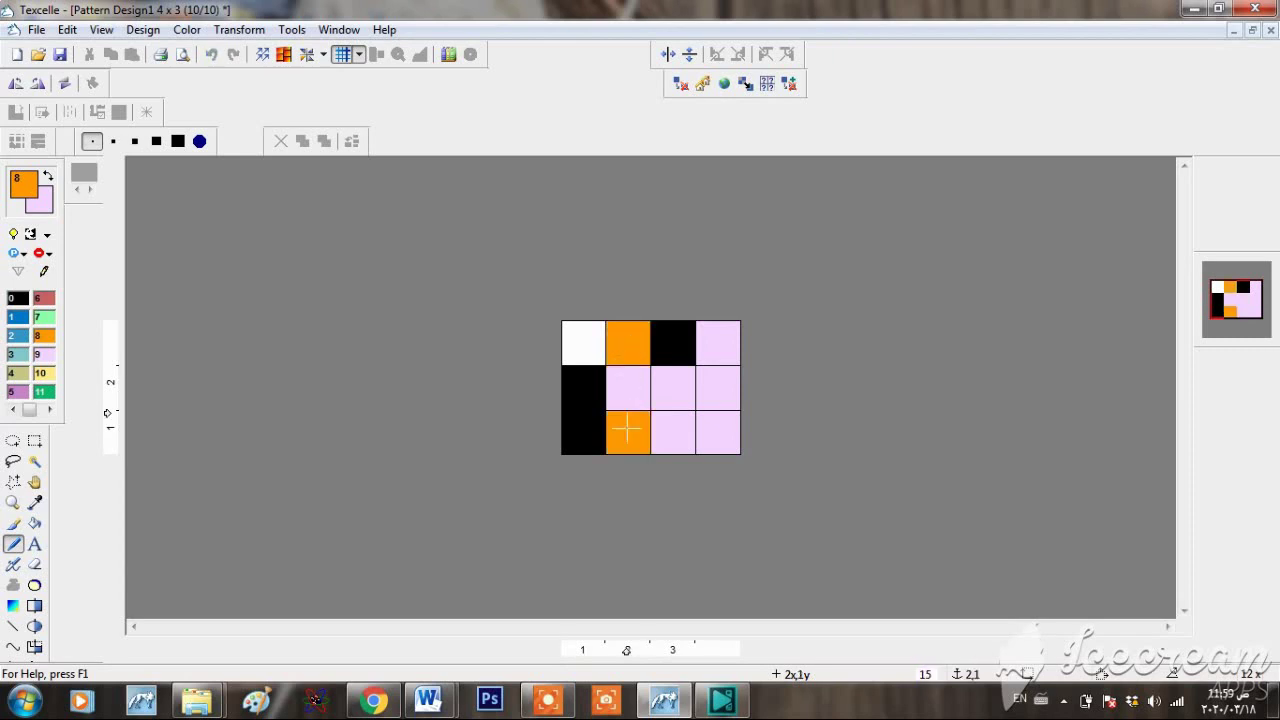
pyautogui.click(713, 396)
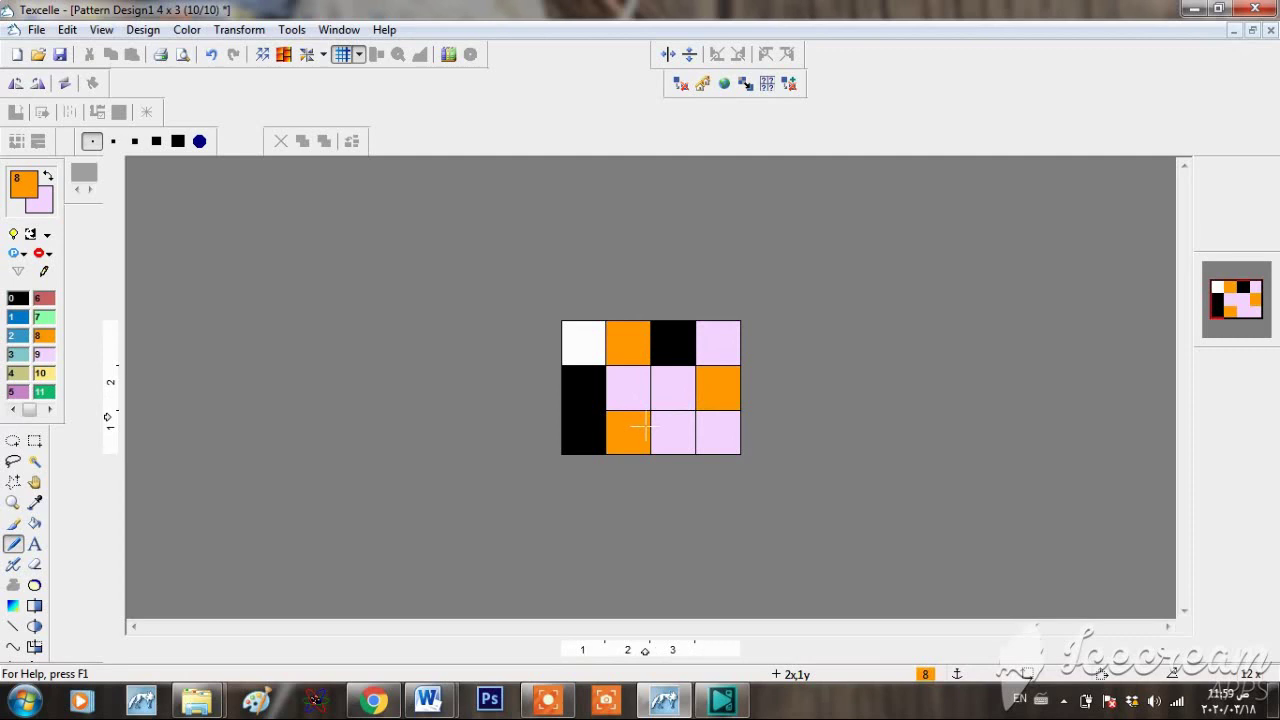
# - Reset the fourth column's middle cell and the second column's top and bottom cells to lilac
pyautogui.click(718, 392)
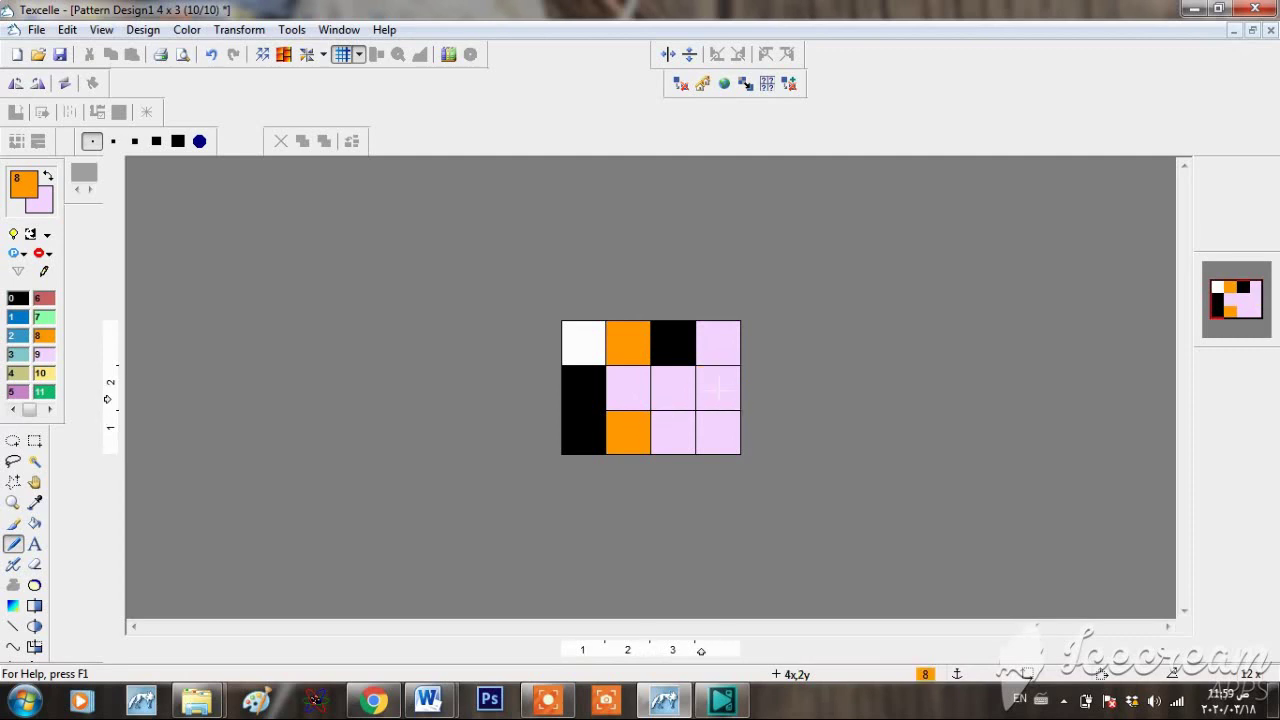
pyautogui.click(634, 345)
pyautogui.click(636, 440)
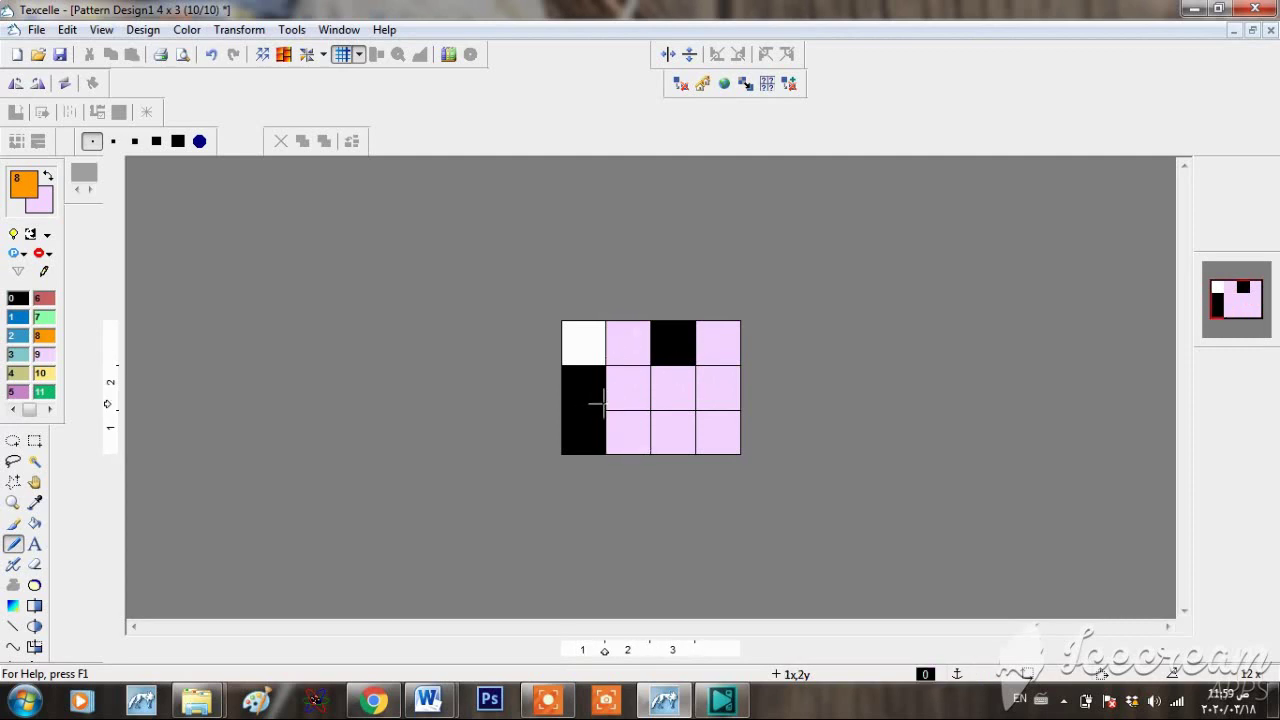
# - Paint the second column's middle cell and the fourth column's top and bottom cells orange
pyautogui.click(631, 401)
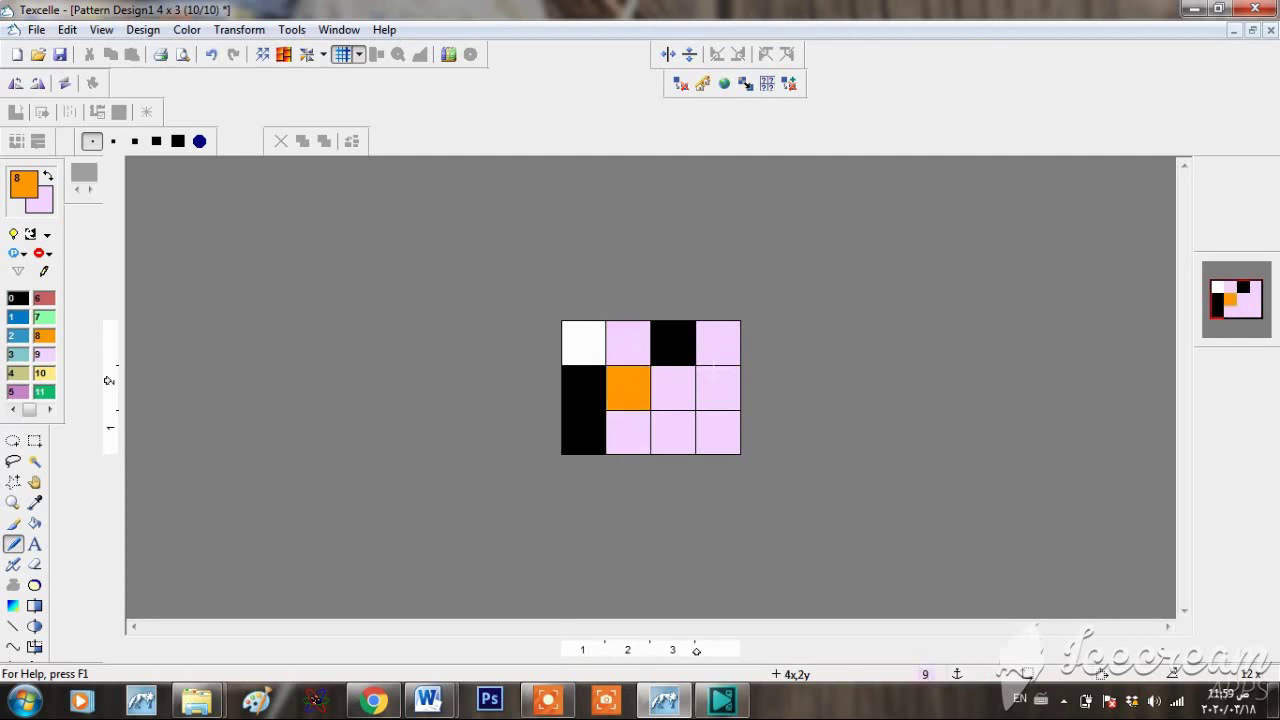
pyautogui.click(718, 345)
pyautogui.click(724, 422)
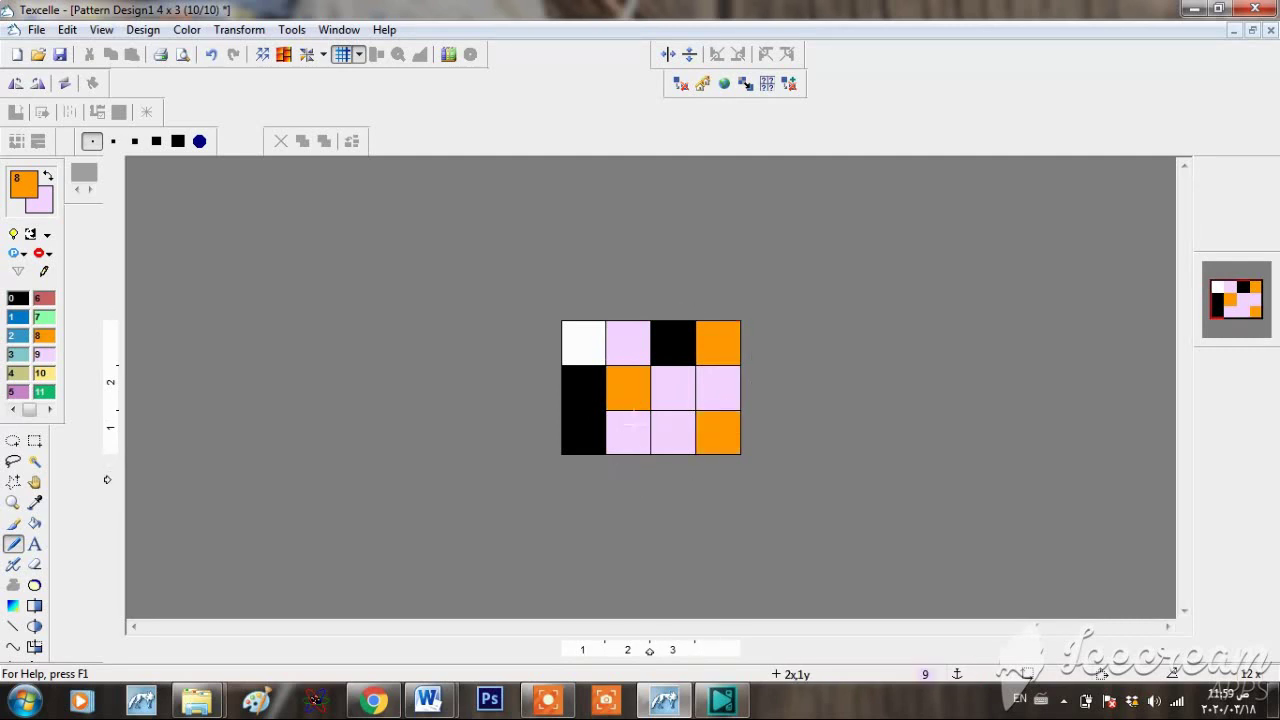
# - Reset the second column's middle cell to lilac and try orange on that column's top and bottom cells
pyautogui.rightClick(640, 396)
pyautogui.click(636, 357)
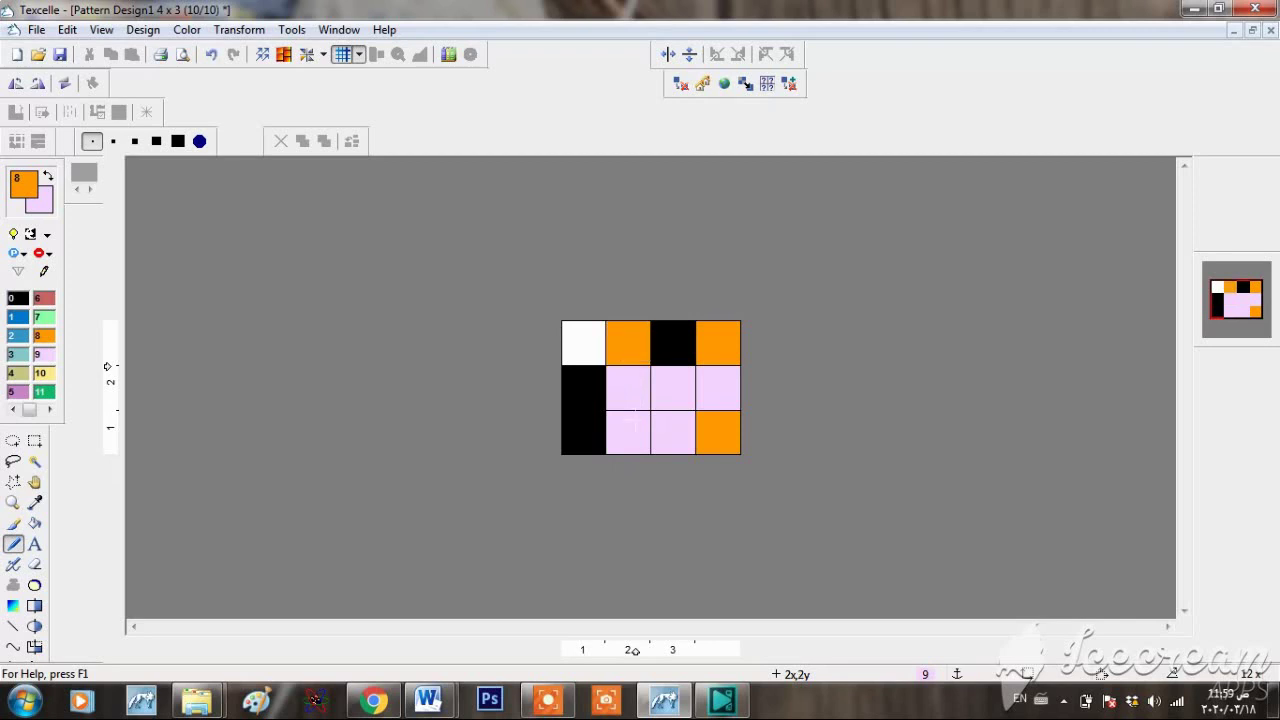
pyautogui.click(633, 442)
pyautogui.rightClick(633, 442)
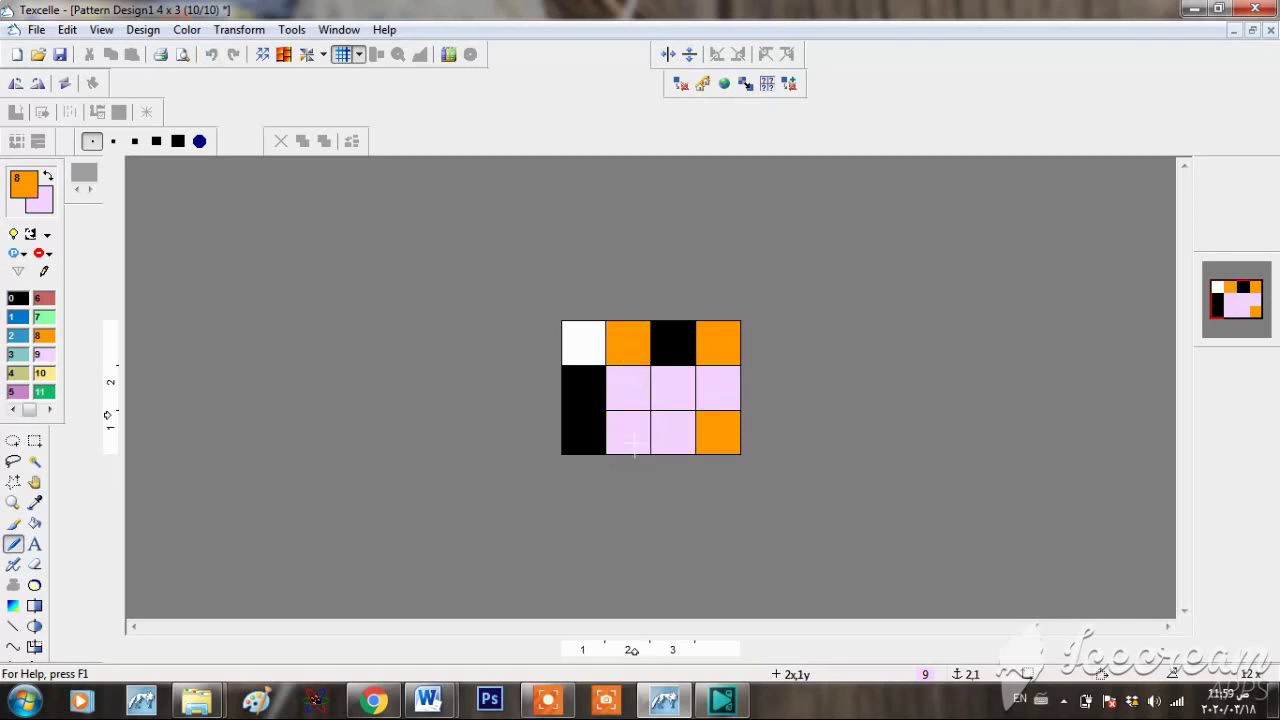
# - Reset the remaining orange cells in the top and bottom rows to lilac, and paint the fourth and second middle-row cells orange
pyautogui.rightClick(636, 342)
pyautogui.rightClick(713, 347)
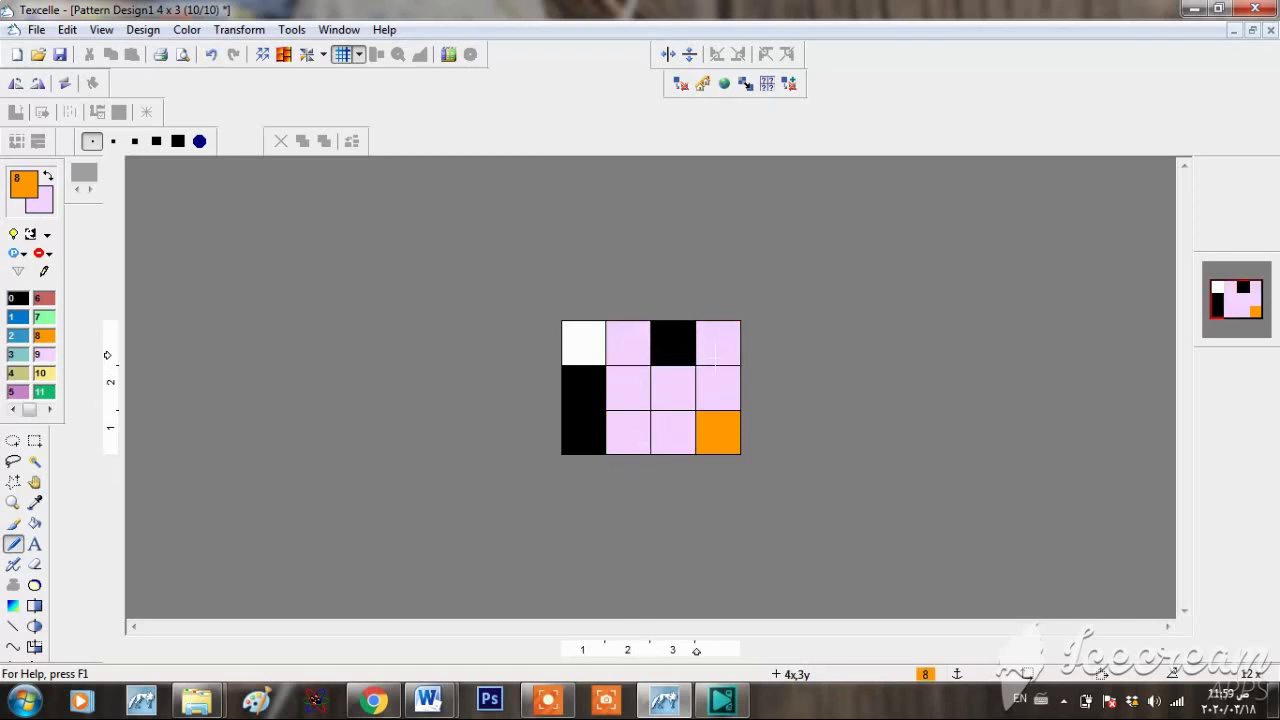
pyautogui.rightClick(714, 415)
pyautogui.click(717, 390)
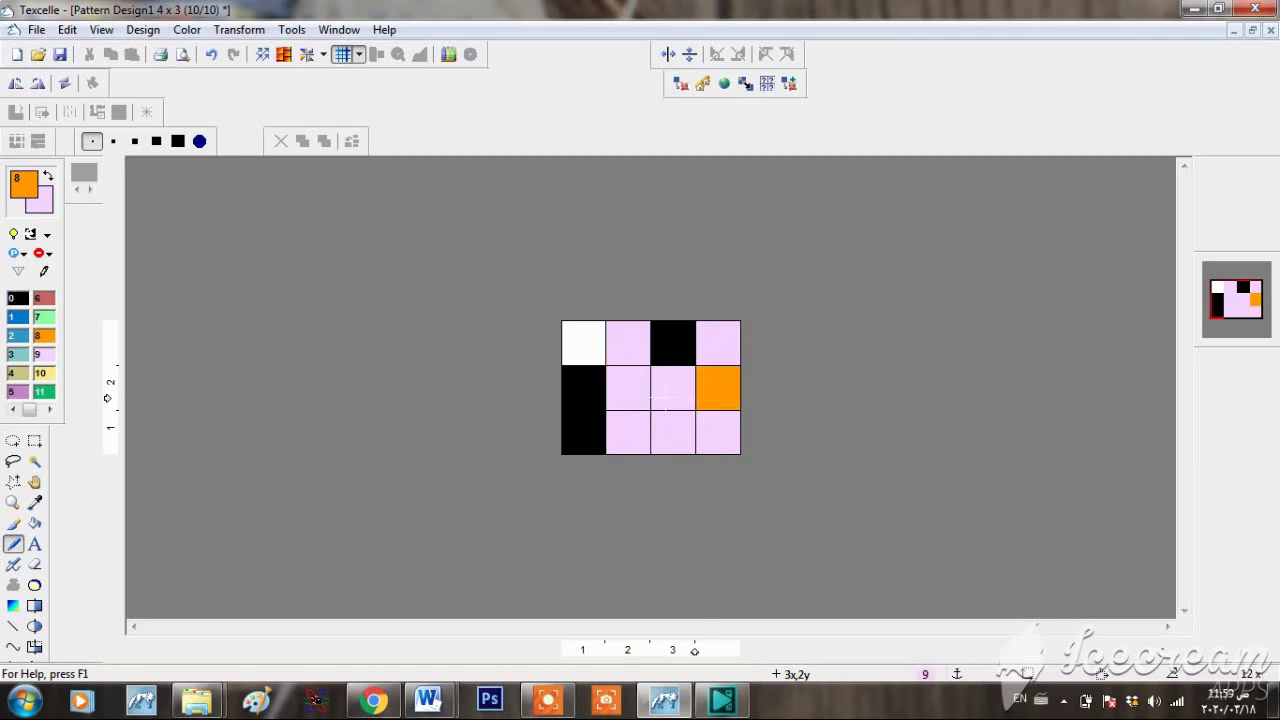
pyautogui.click(633, 397)
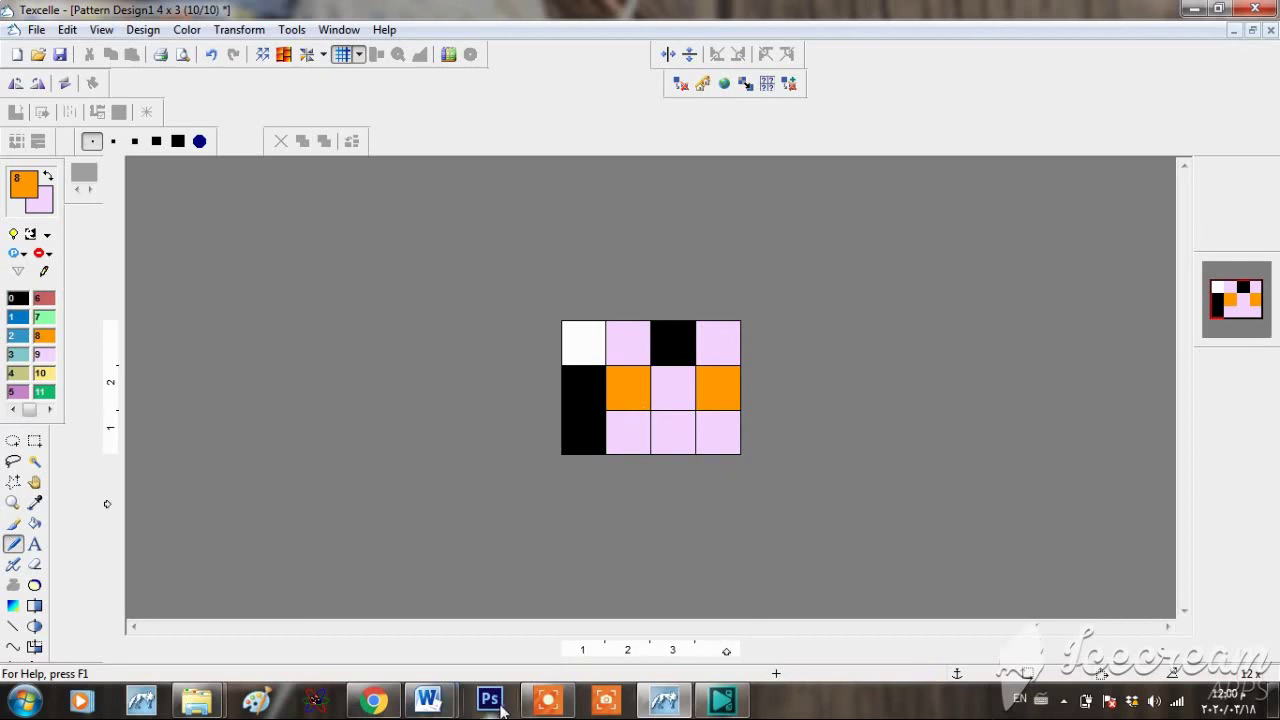
# - Show the grid on the new 4 x 4 design and fill all its cells with white (color 15)
pyautogui.click(547, 698)
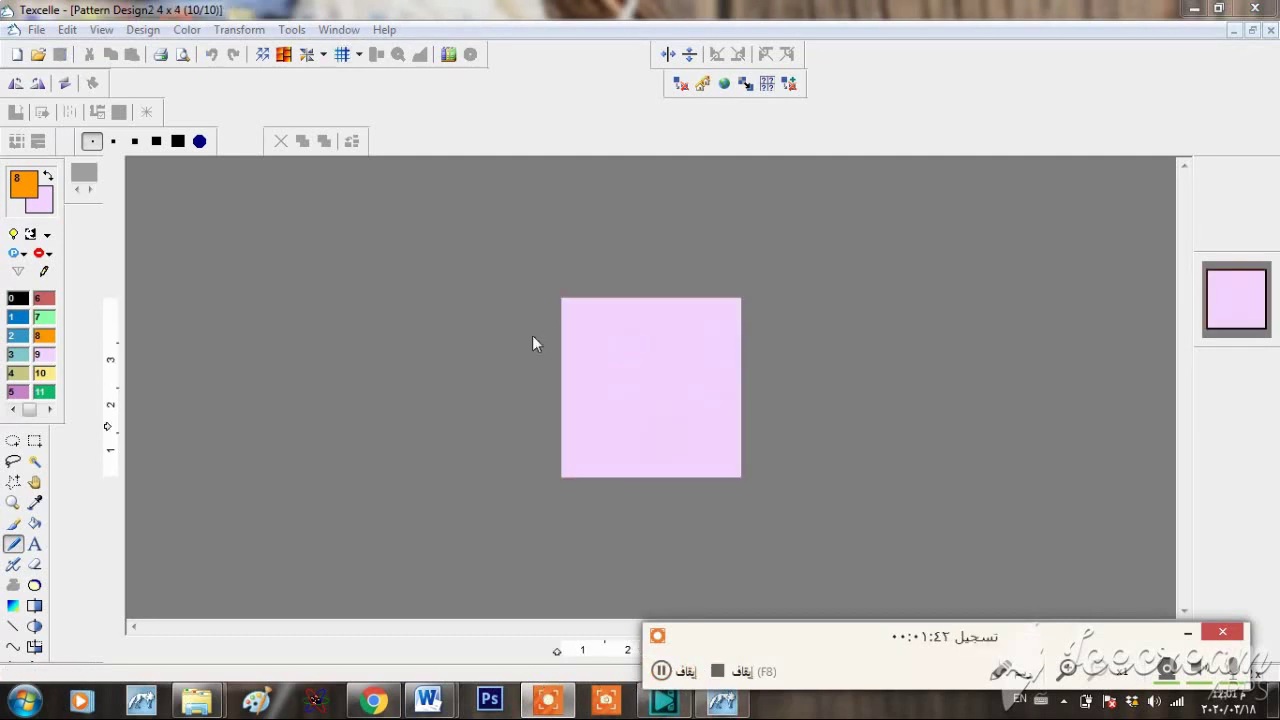
pyautogui.click(345, 55)
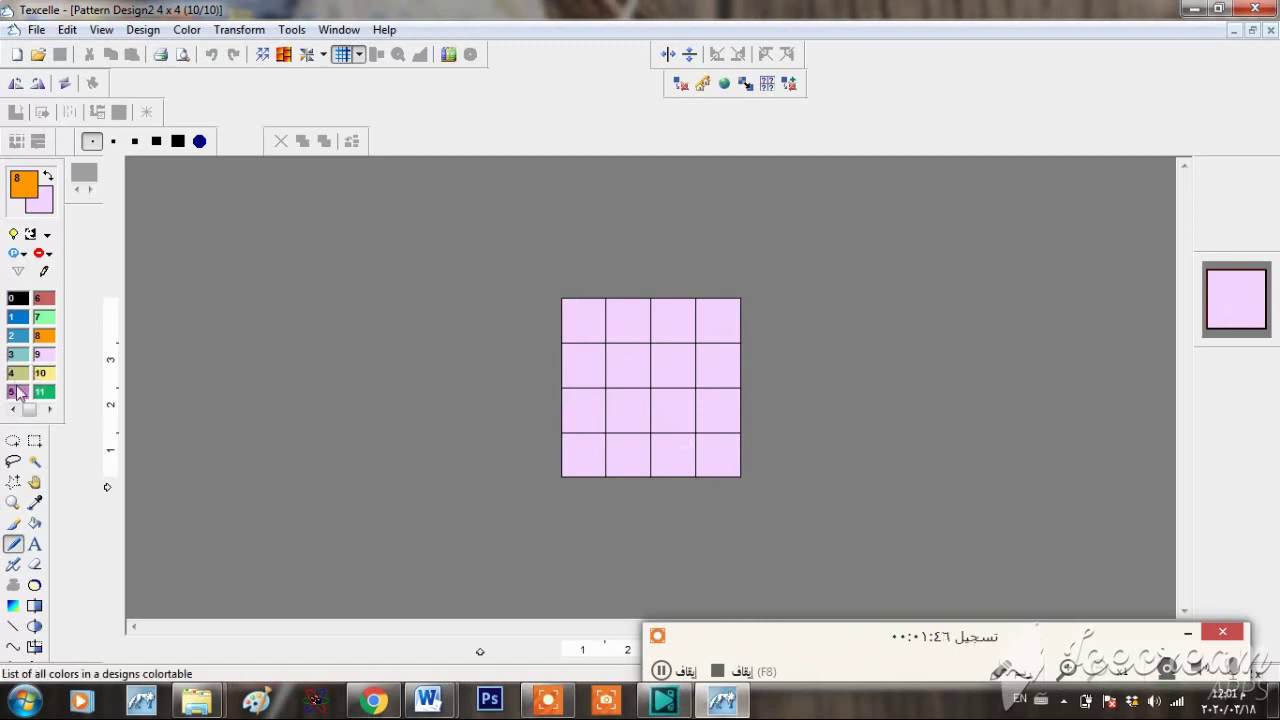
pyautogui.click(49, 409)
pyautogui.click(42, 355)
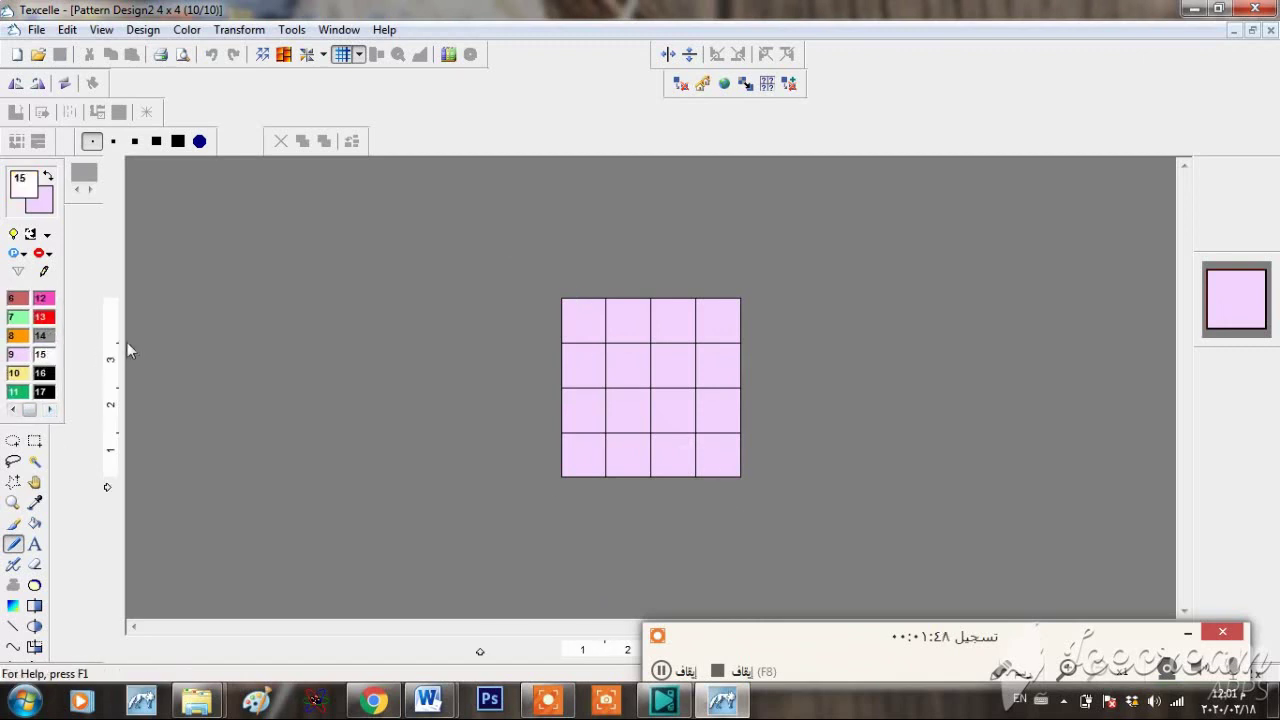
pyautogui.click(34, 523)
pyautogui.click(713, 362)
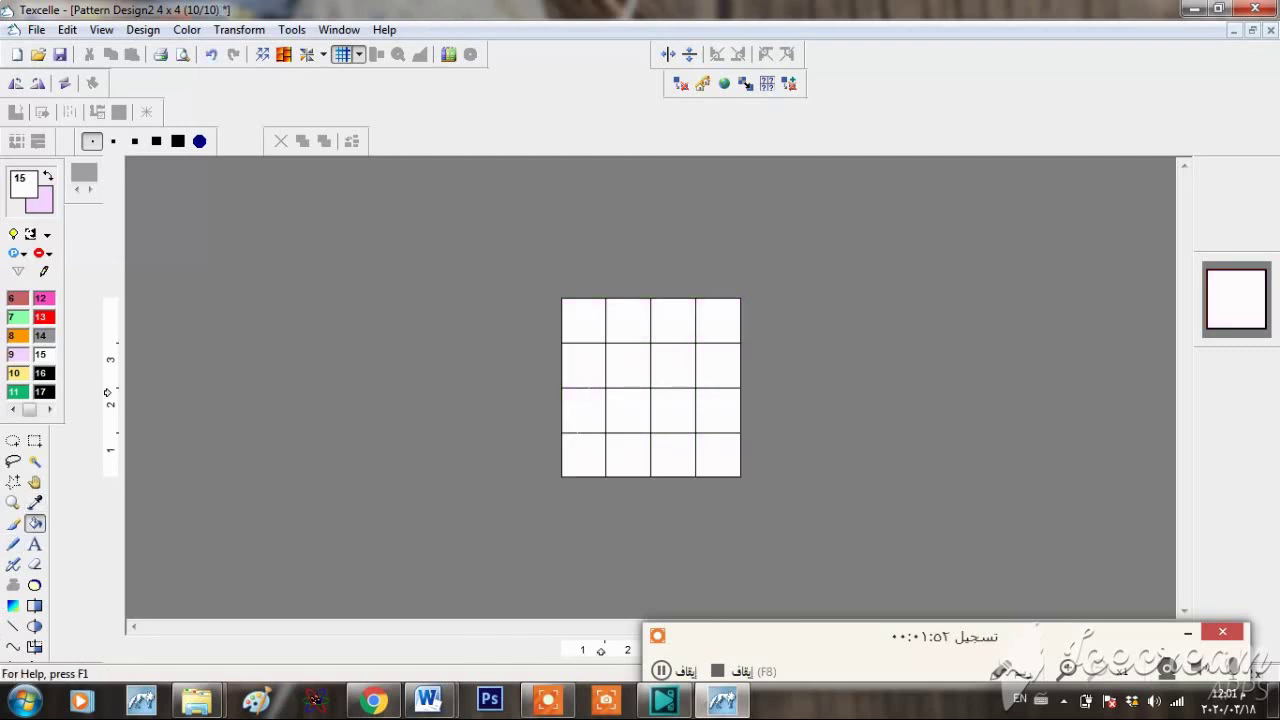
pyautogui.click(661, 671)
pyautogui.click(661, 671)
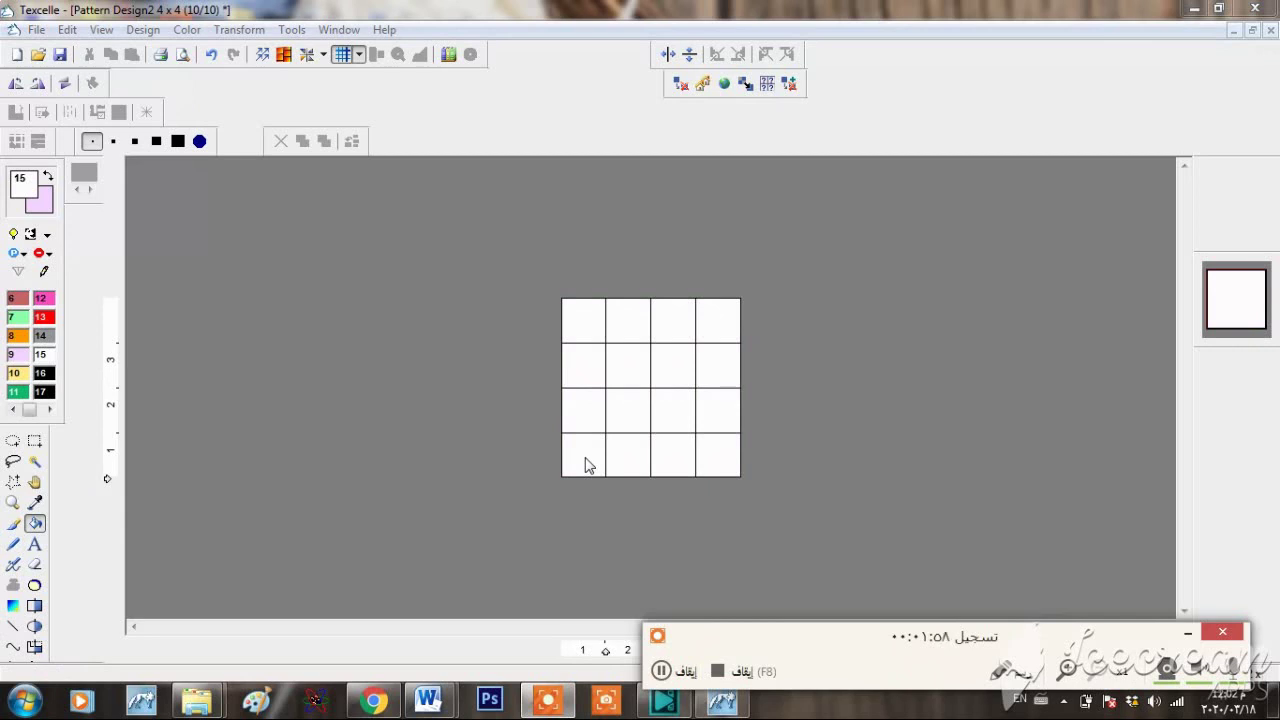
pyautogui.click(42, 374)
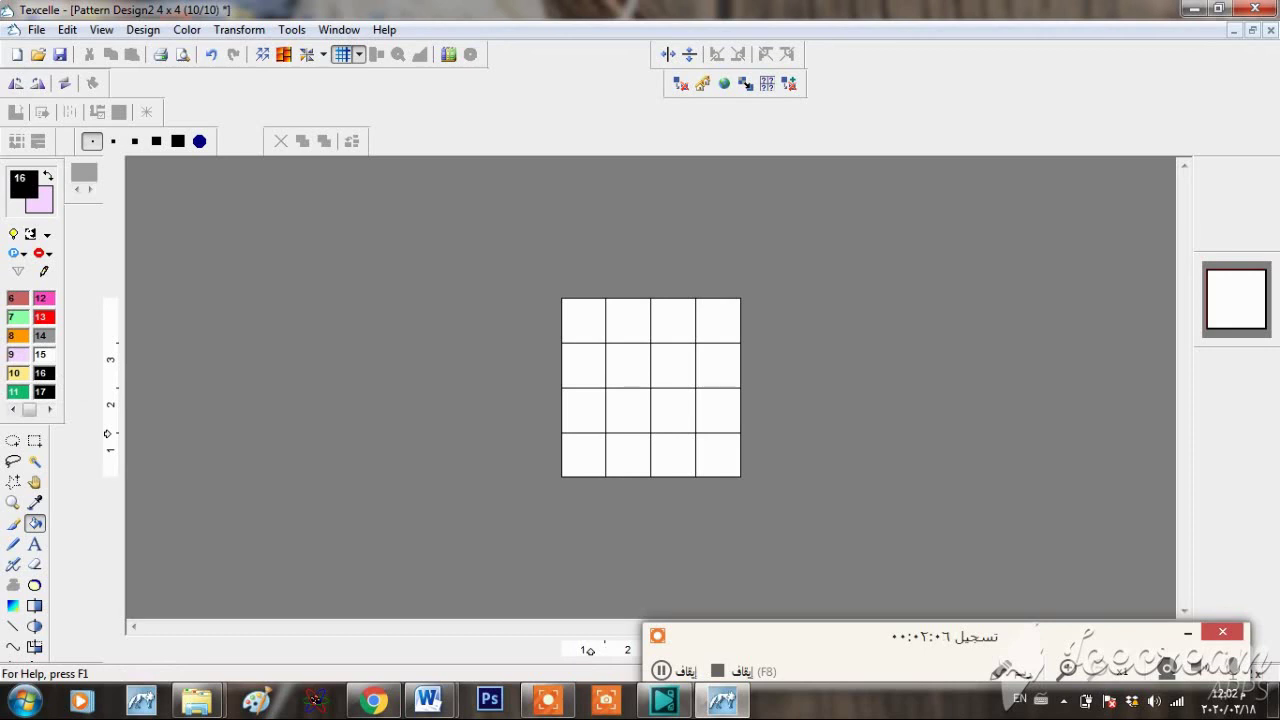
pyautogui.click(589, 453)
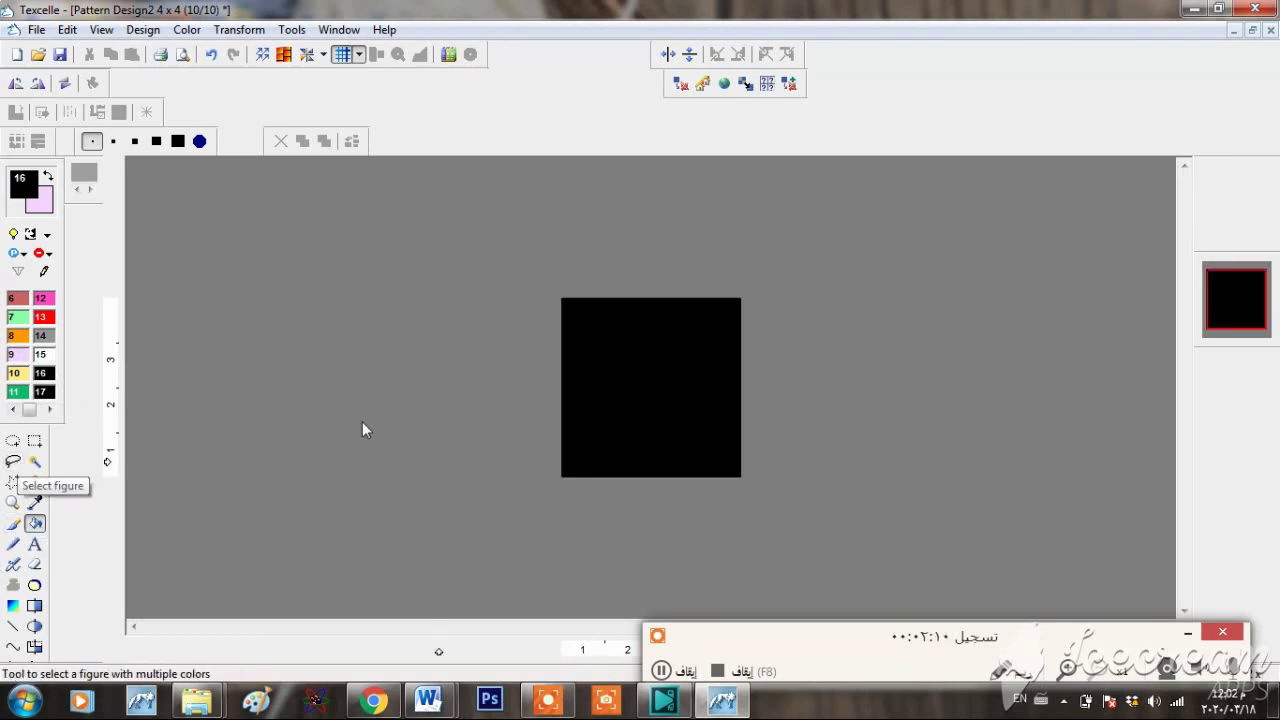
pyautogui.click(41, 356)
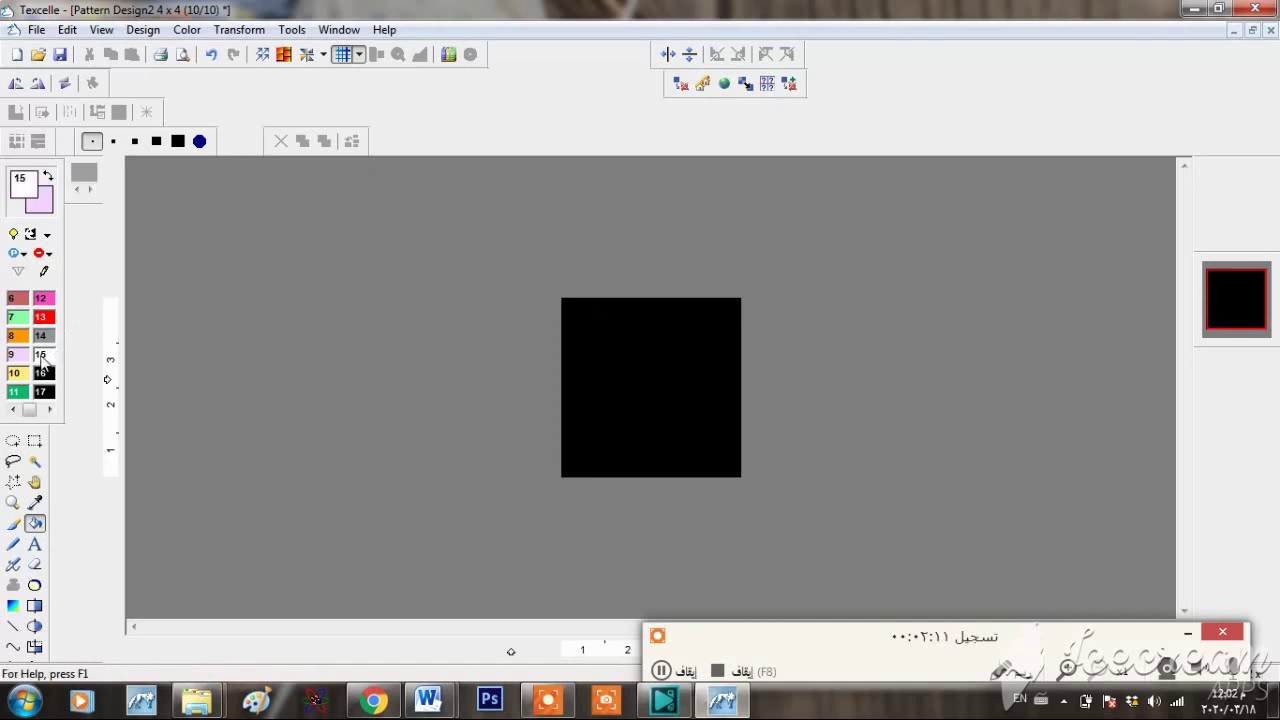
pyautogui.click(646, 388)
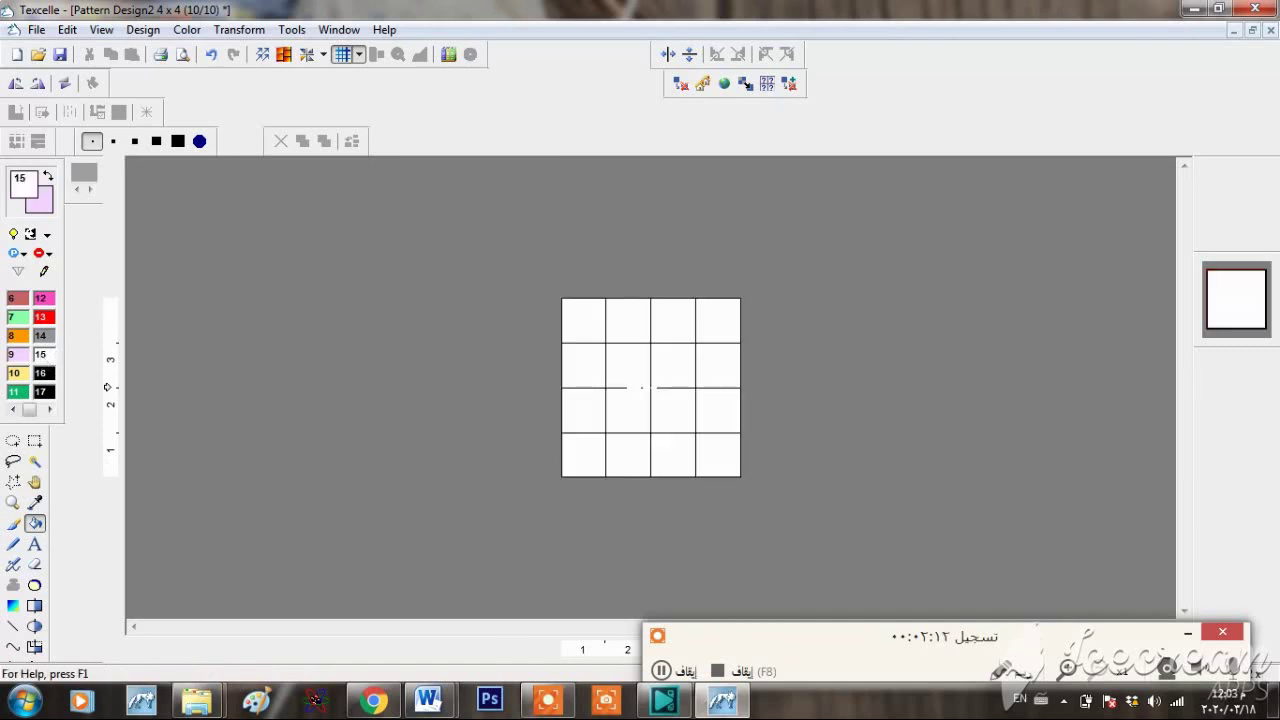
# - Paint the first column's two bottom cells black (color 16) with the single-cell drawing tool
pyautogui.click(13, 543)
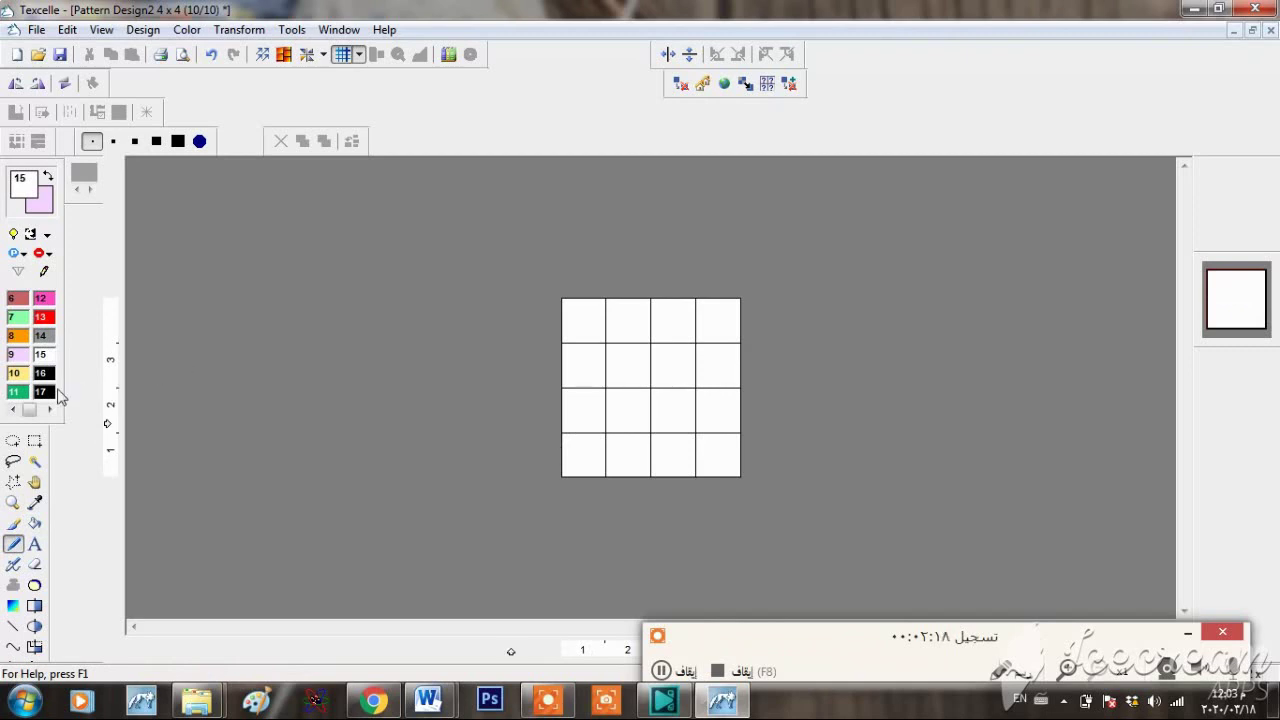
pyautogui.click(40, 374)
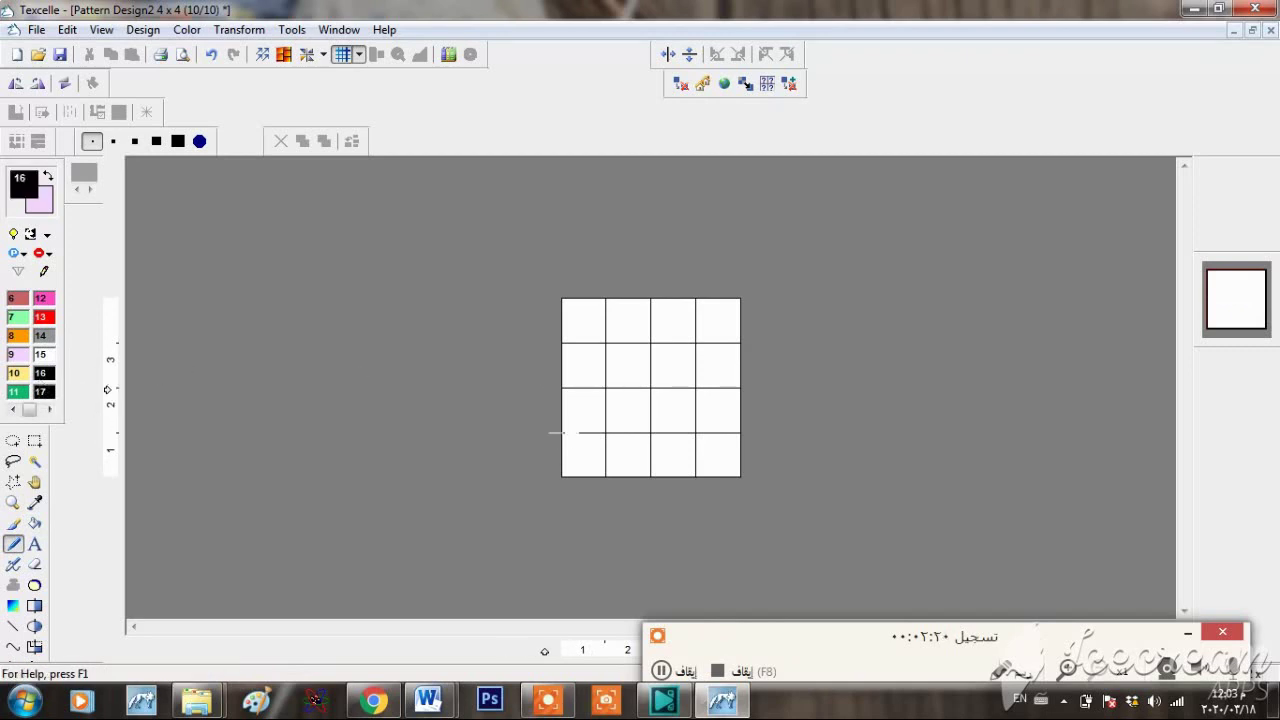
pyautogui.click(584, 452)
pyautogui.click(584, 410)
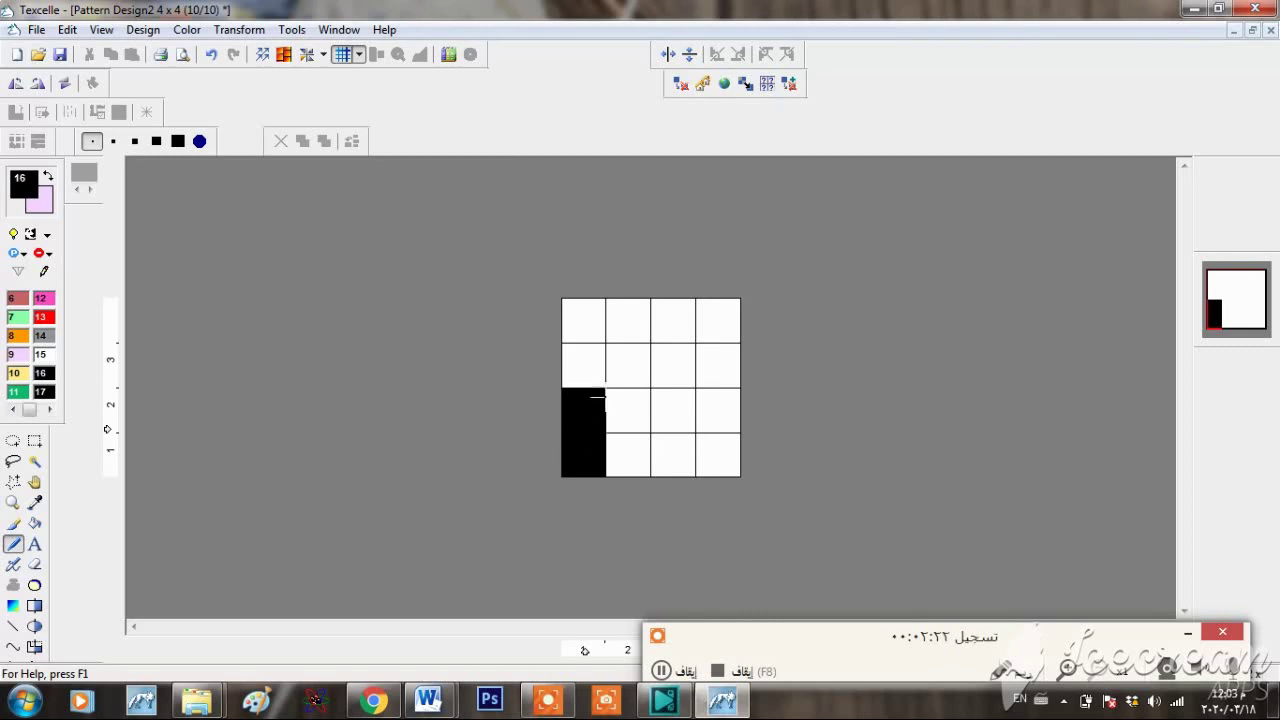
pyautogui.click(629, 364)
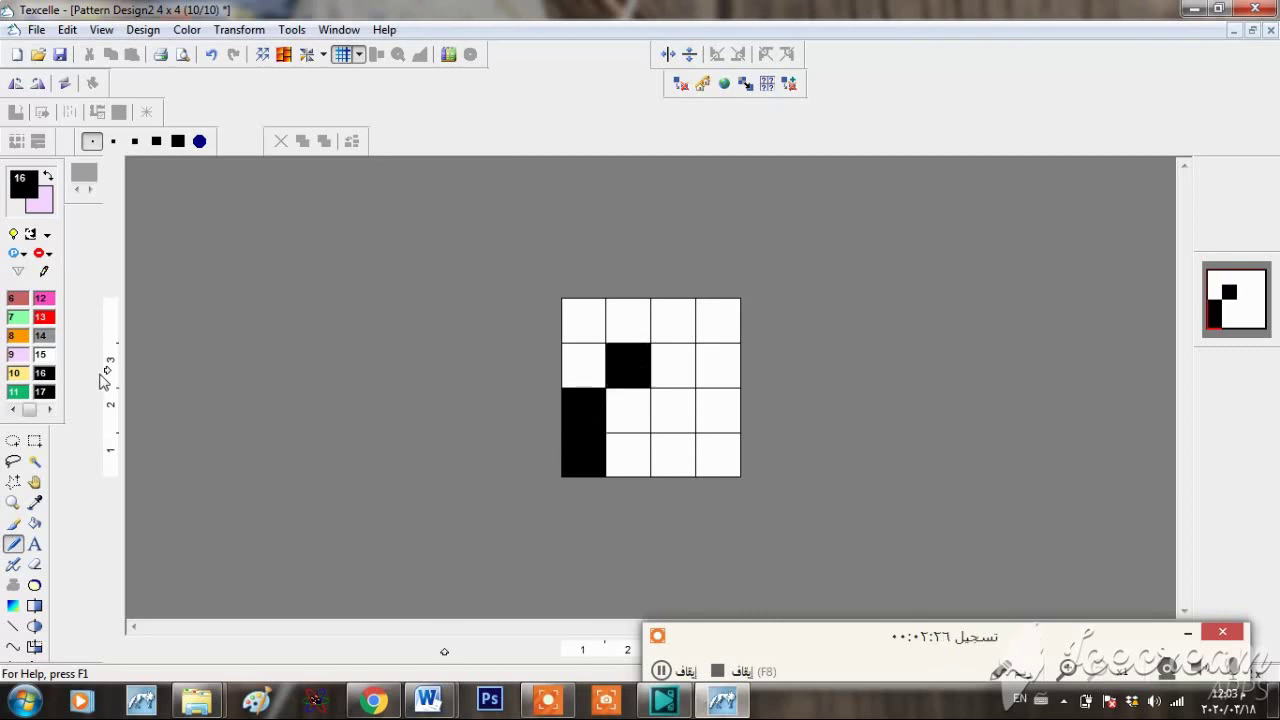
pyautogui.click(46, 356)
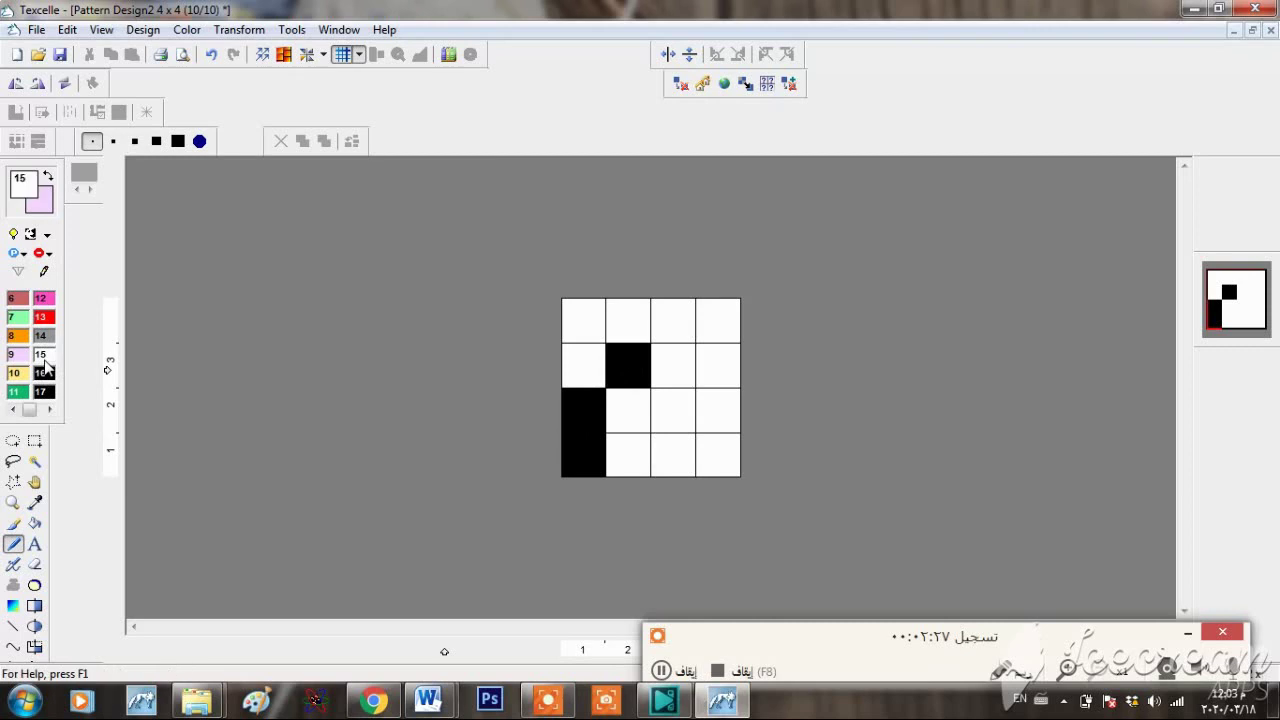
pyautogui.click(629, 364)
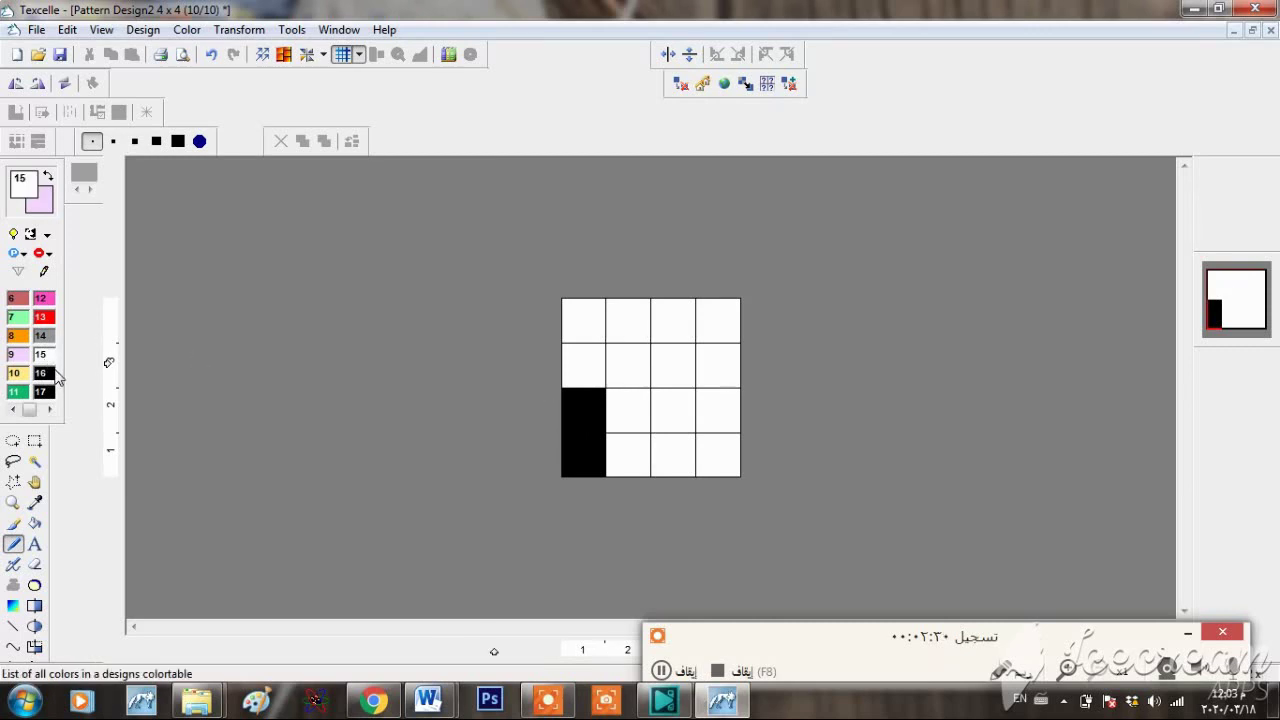
# - Paint the third column's second cell from the top and the first column's top cell black
pyautogui.click(41, 372)
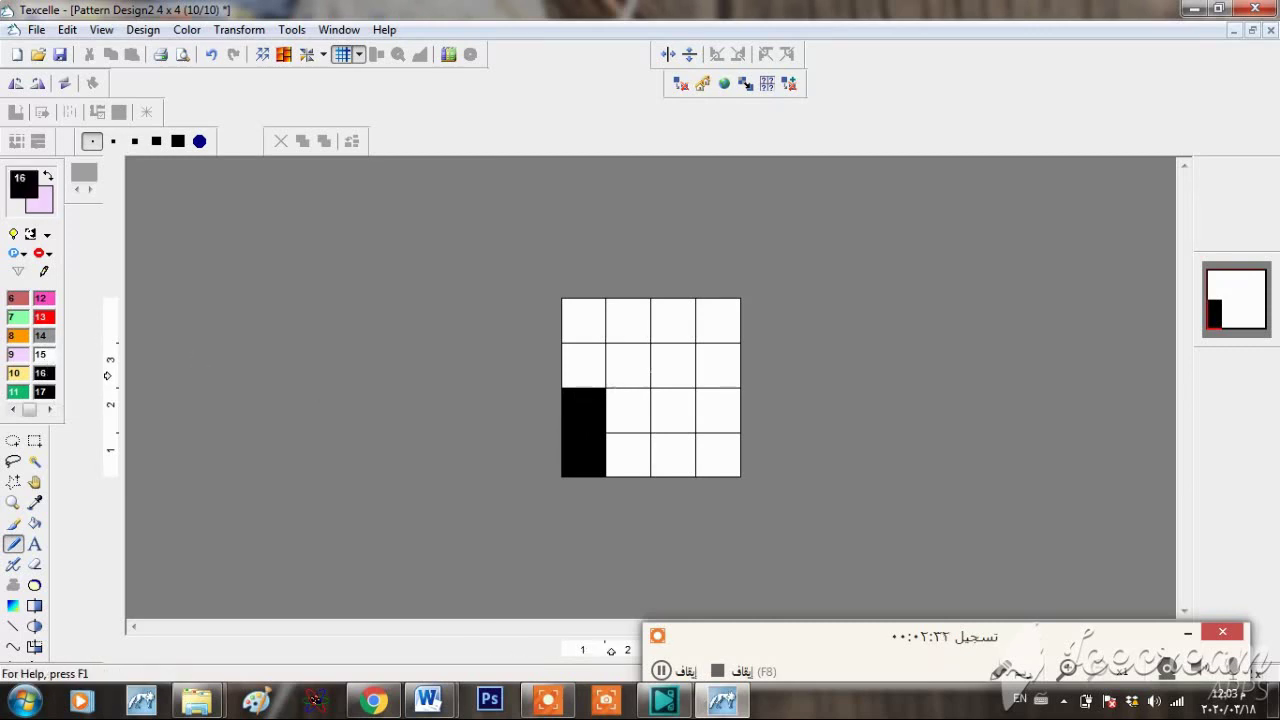
pyautogui.click(663, 371)
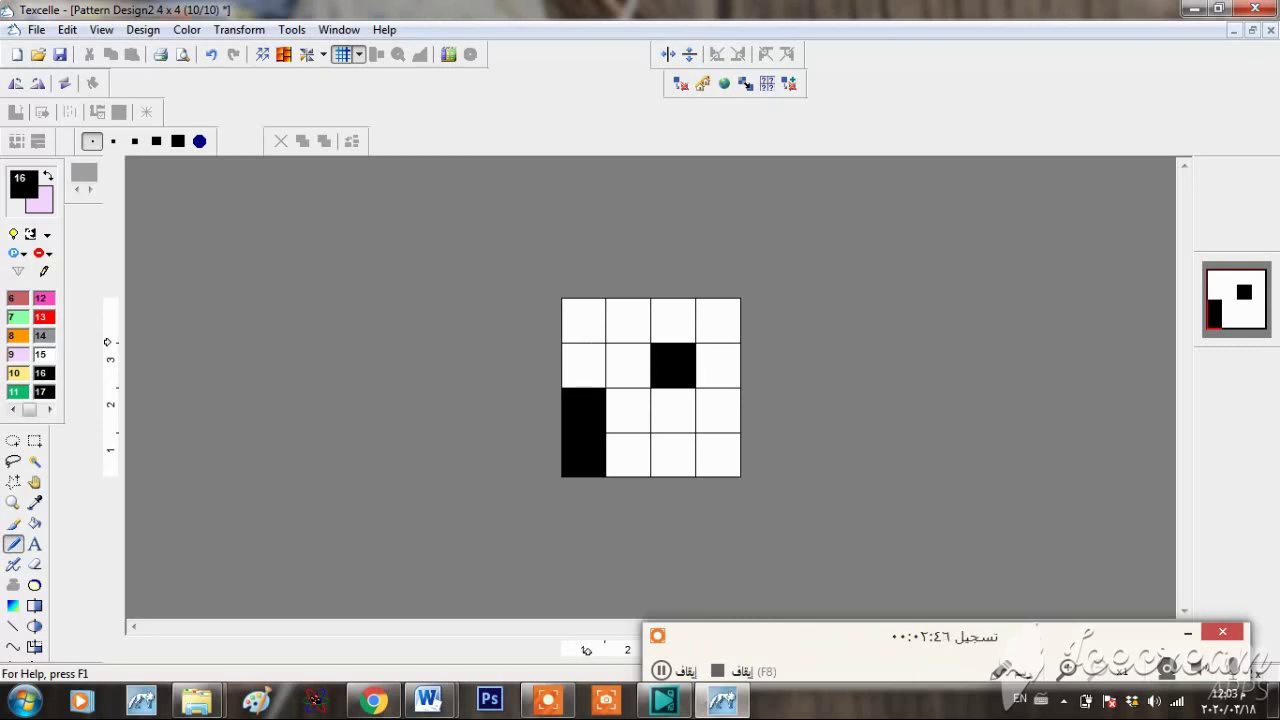
pyautogui.click(585, 320)
# - Paint the second and fourth columns' cells in the third row from the top orange (color 8)
pyautogui.click(628, 410)
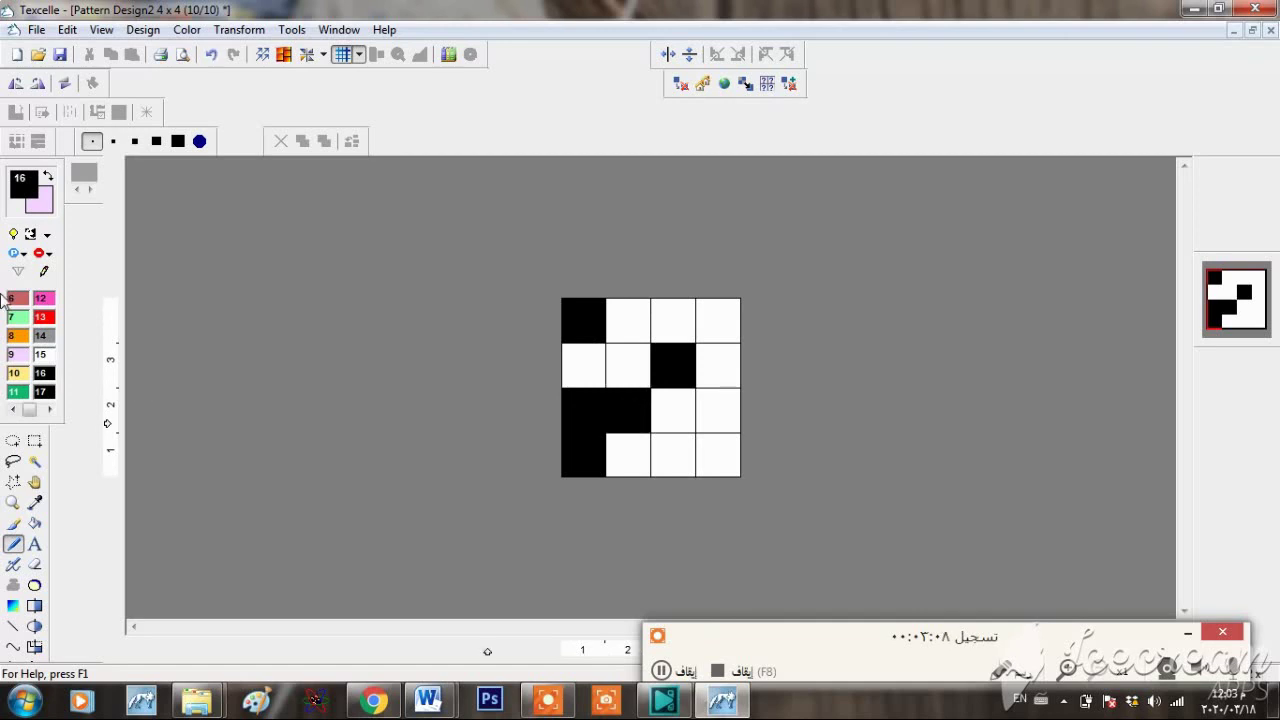
pyautogui.click(20, 335)
pyautogui.click(626, 412)
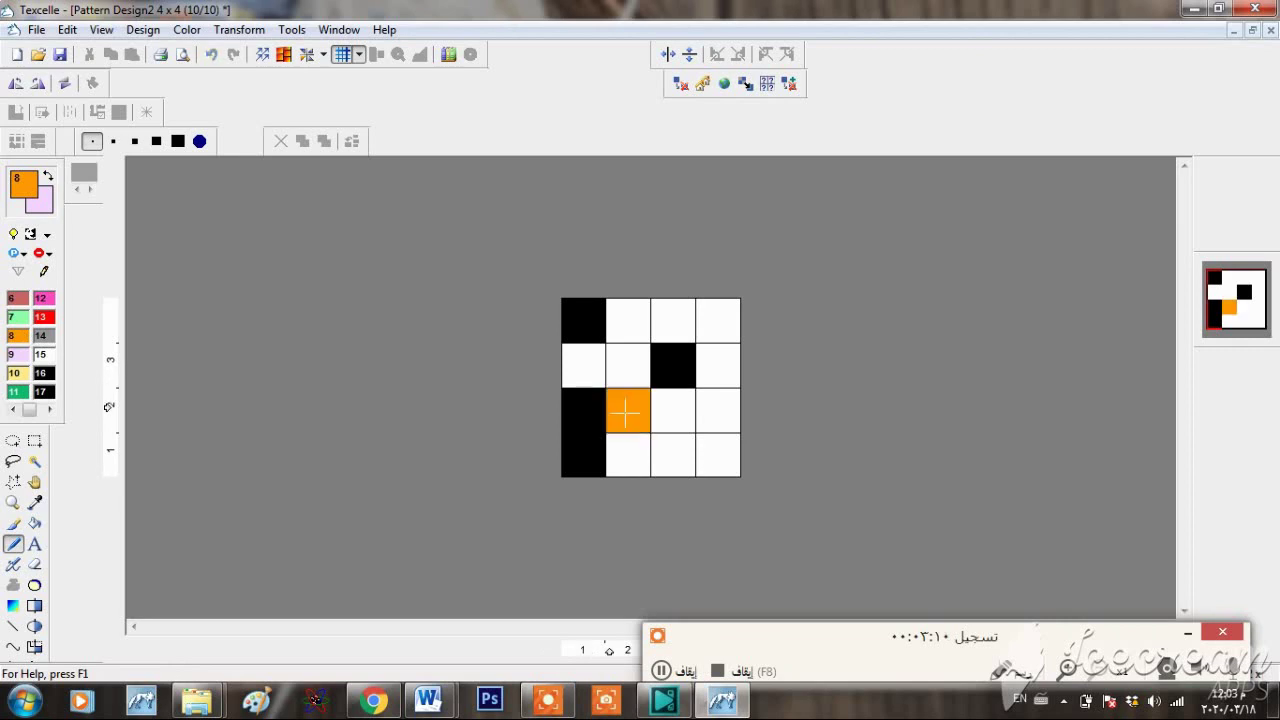
pyautogui.rightClick(718, 408)
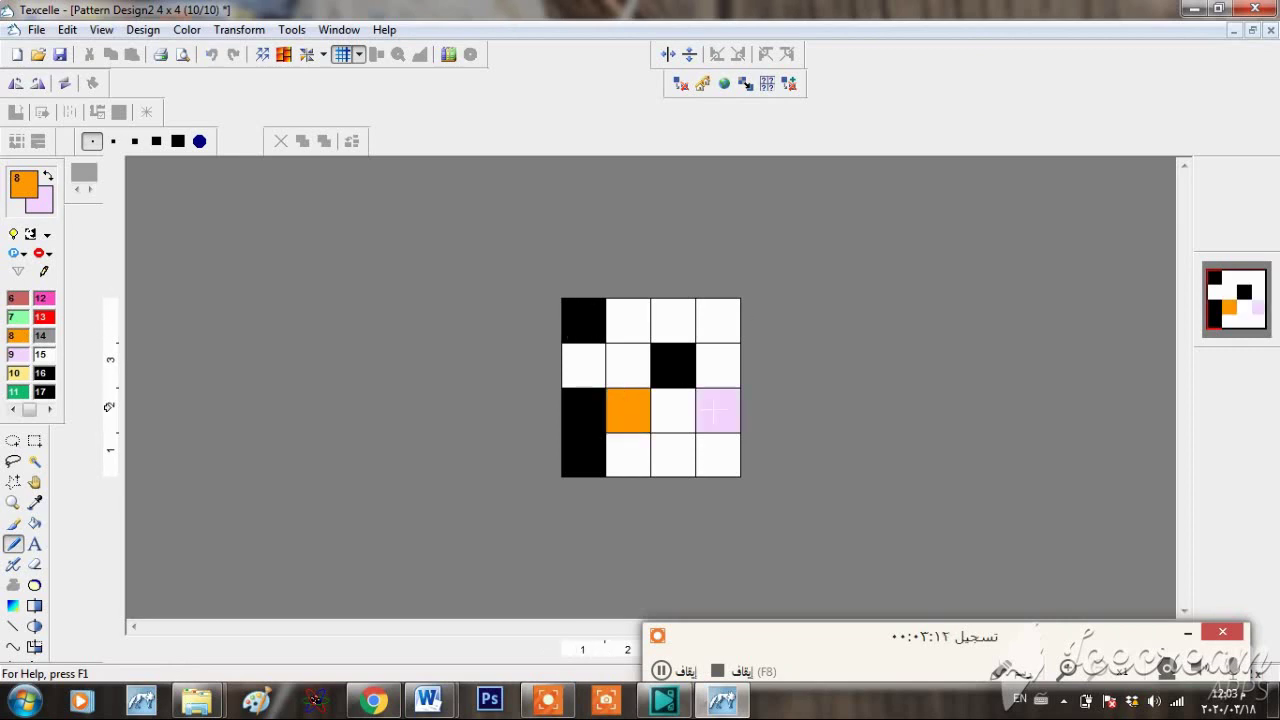
pyautogui.click(716, 410)
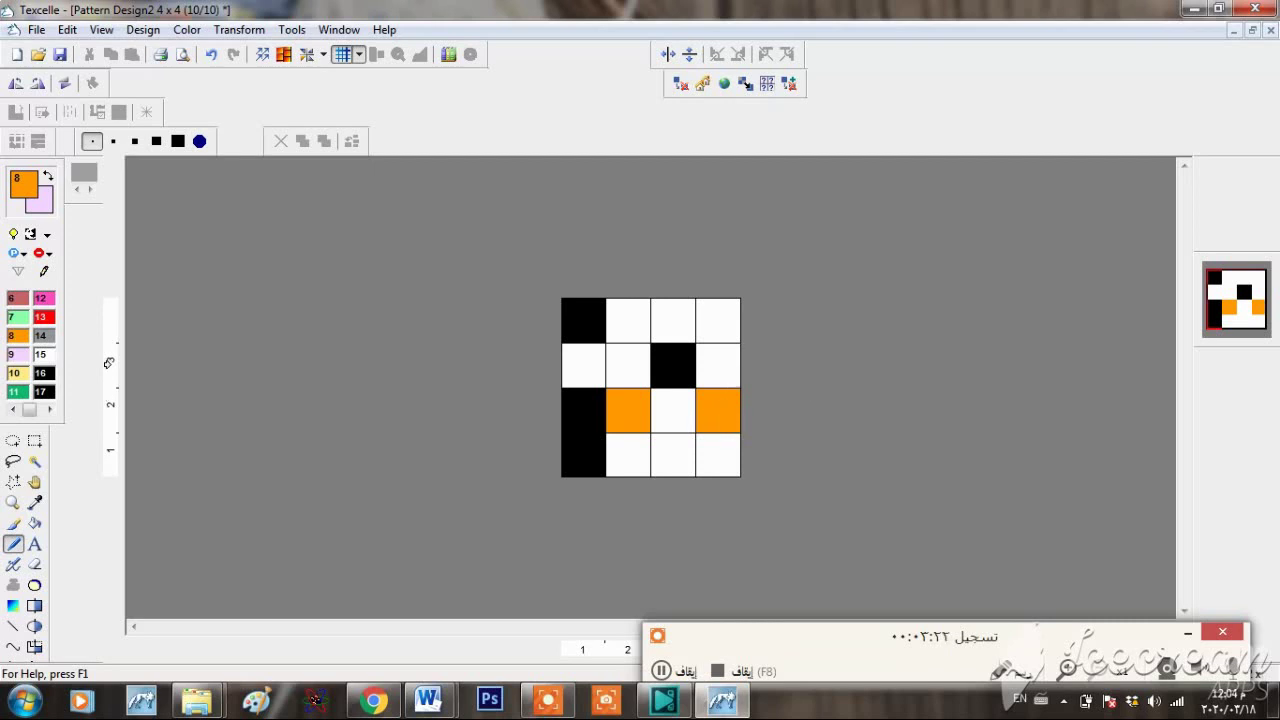
# - Reset the second column's third cell from the top to lilac and paint that column's other three cells orange
pyautogui.rightClick(628, 410)
pyautogui.click(628, 365)
pyautogui.click(626, 452)
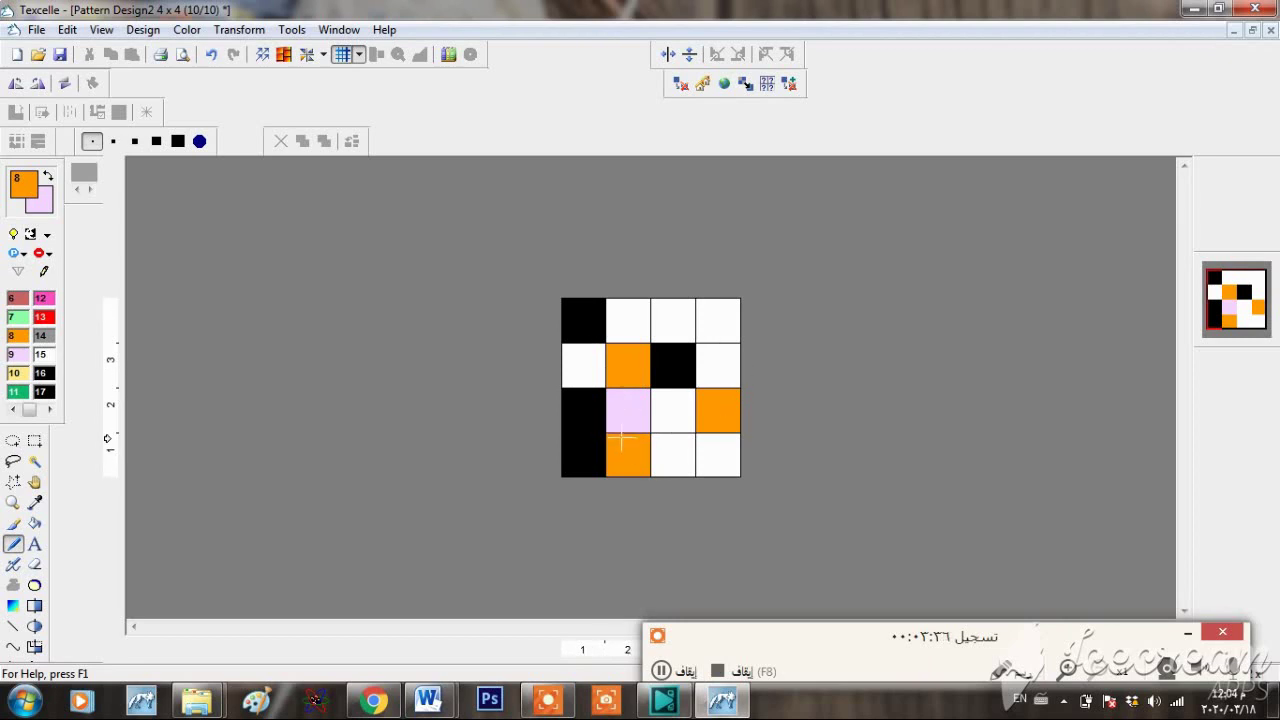
pyautogui.click(629, 320)
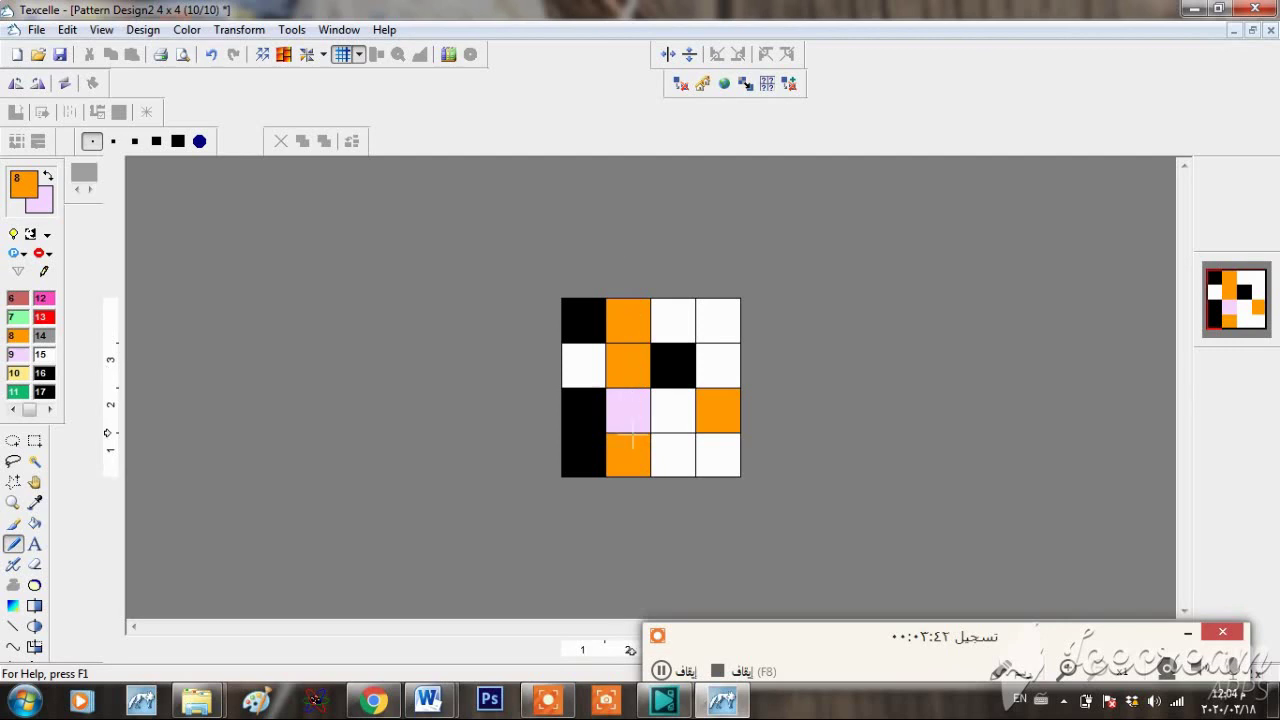
# - Reset the second column's three orange cells to lilac and paint its third cell from the top orange
pyautogui.click(627, 320)
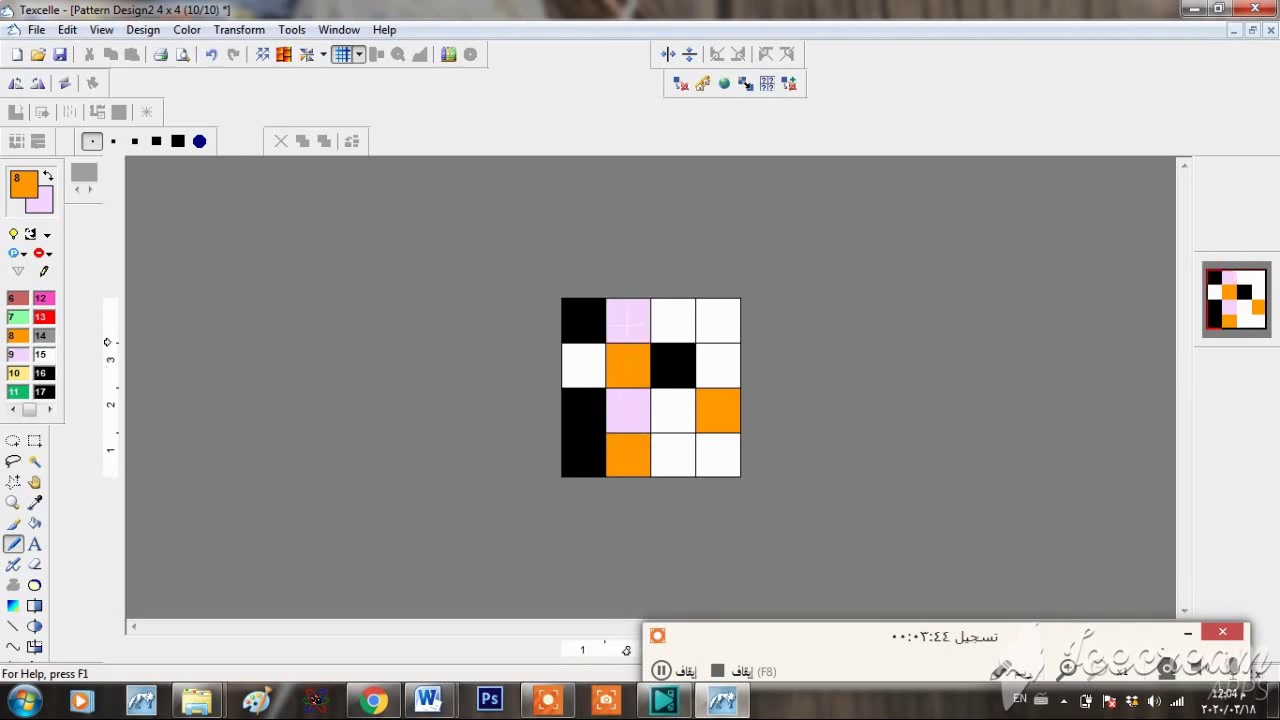
pyautogui.click(628, 455)
pyautogui.click(628, 366)
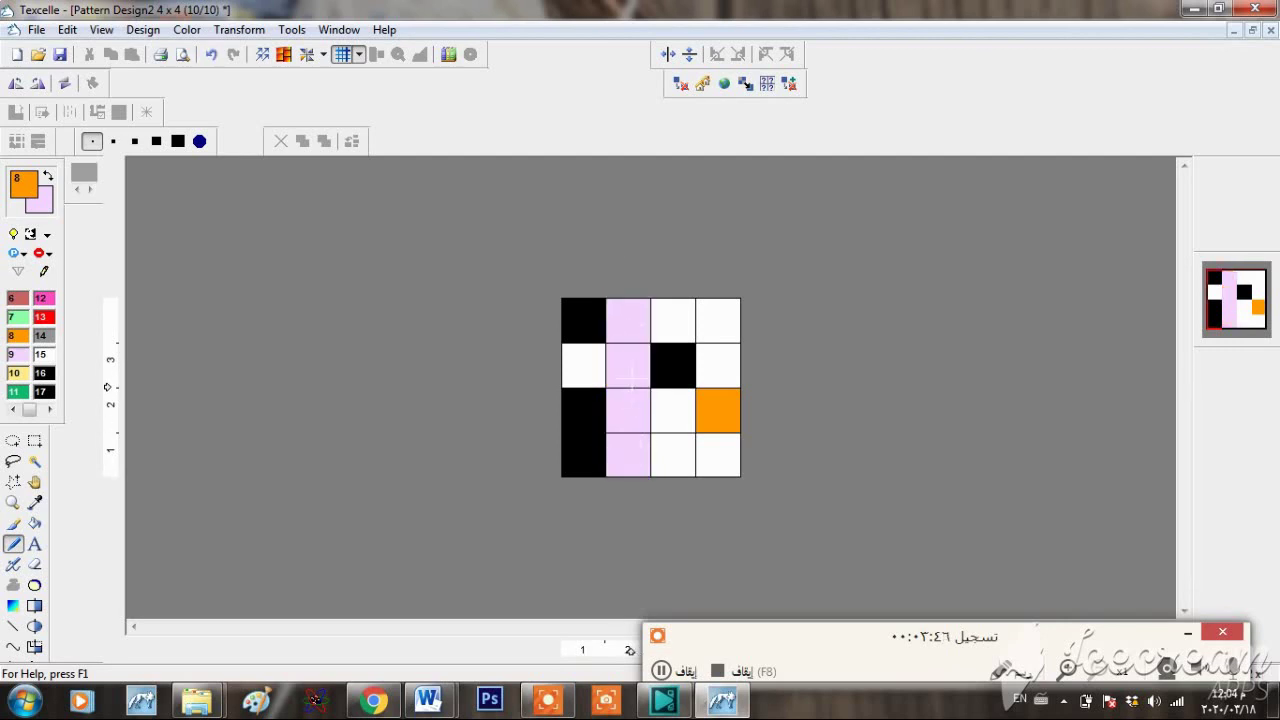
pyautogui.click(628, 410)
# - Reset the fourth column's third cell from the top to lilac and paint that column's other three cells orange
pyautogui.click(706, 425)
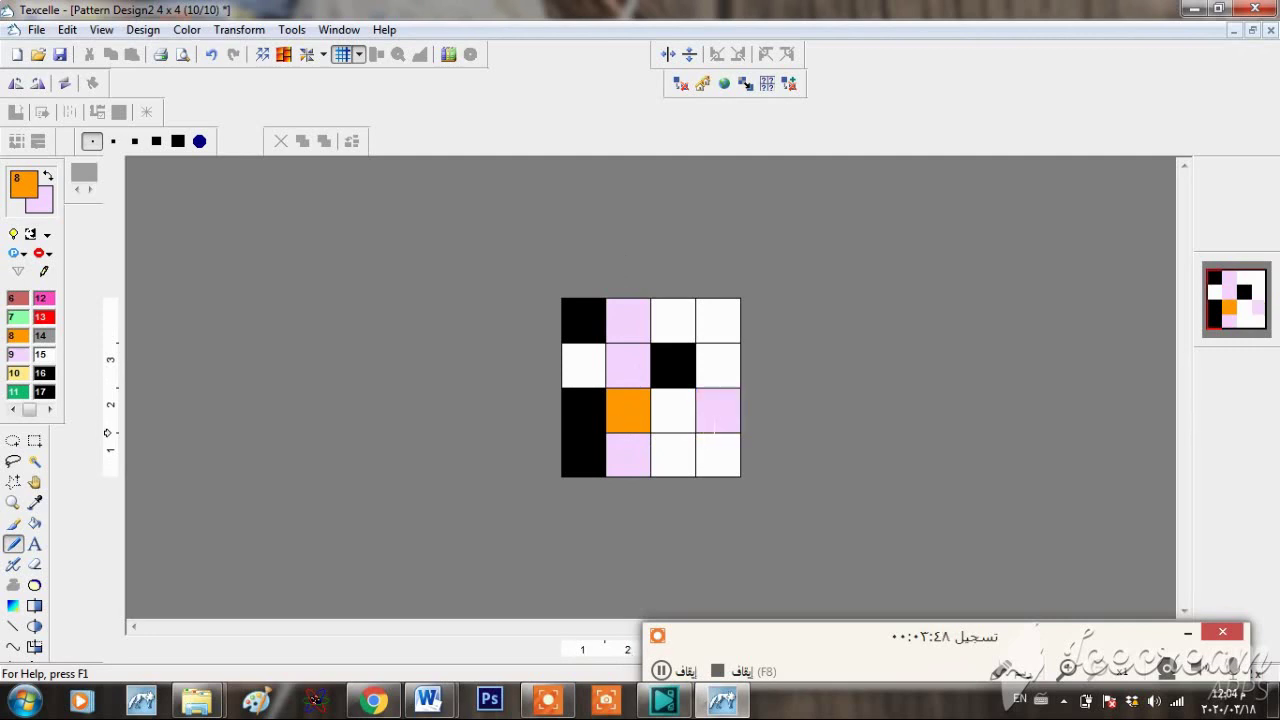
pyautogui.click(718, 455)
pyautogui.click(718, 365)
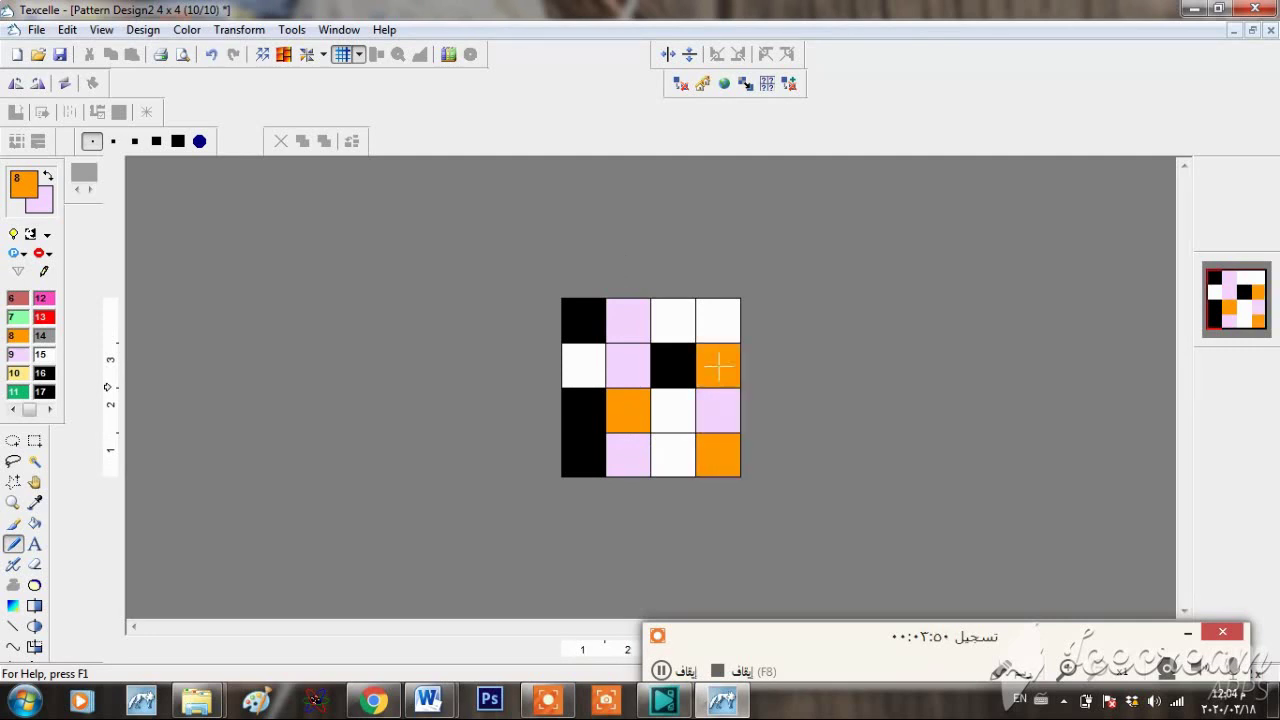
pyautogui.click(716, 300)
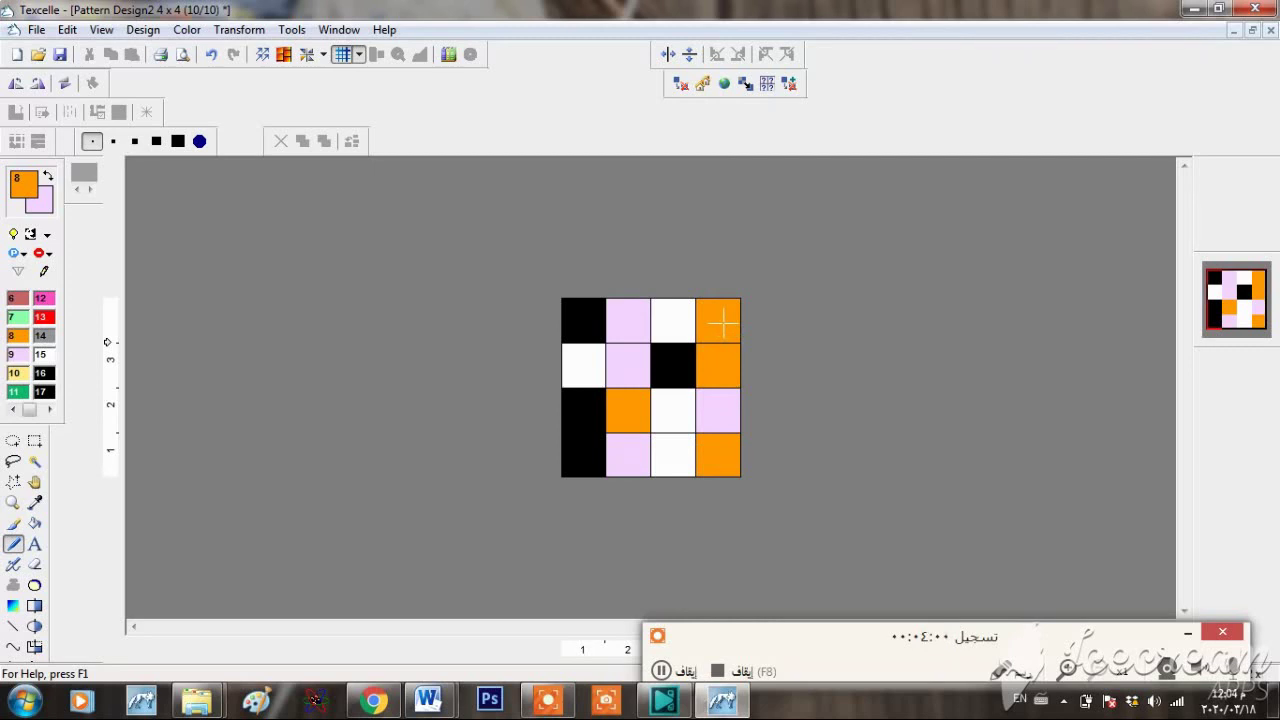
# - Reset all remaining orange cells in the second and fourth columns to lilac
pyautogui.rightClick(620, 412)
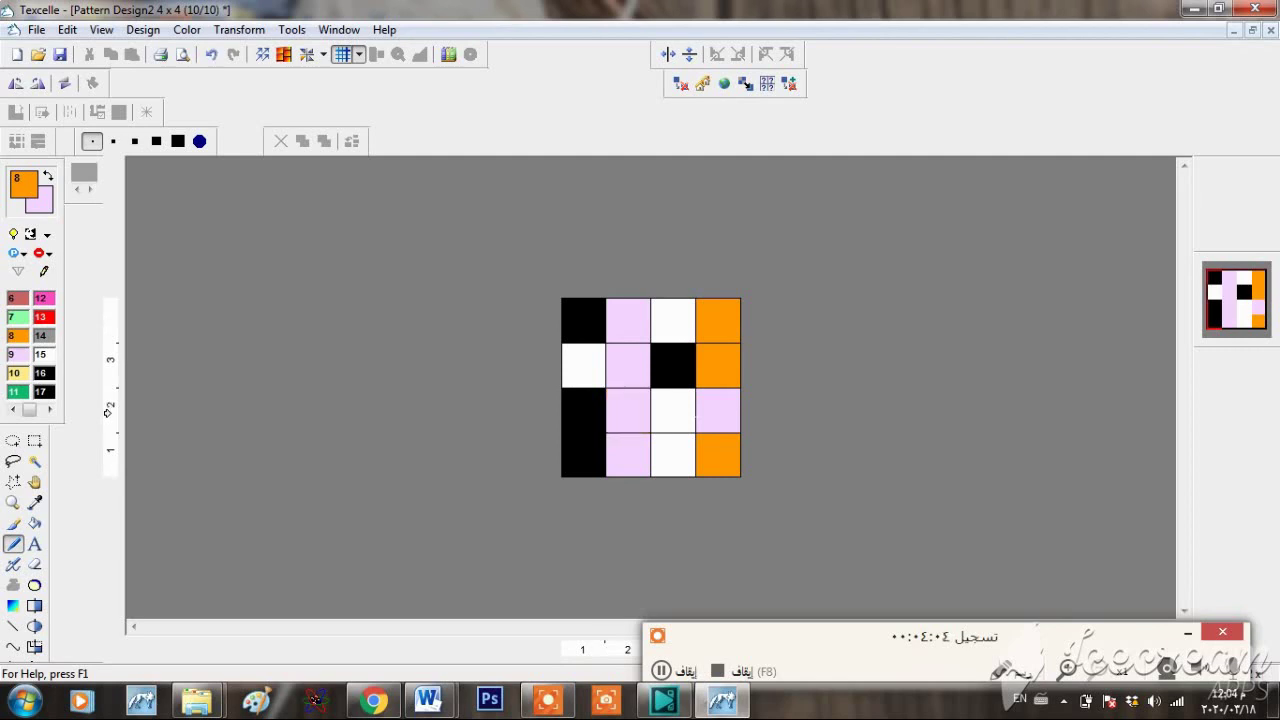
pyautogui.rightClick(718, 455)
pyautogui.rightClick(713, 364)
pyautogui.rightClick(717, 316)
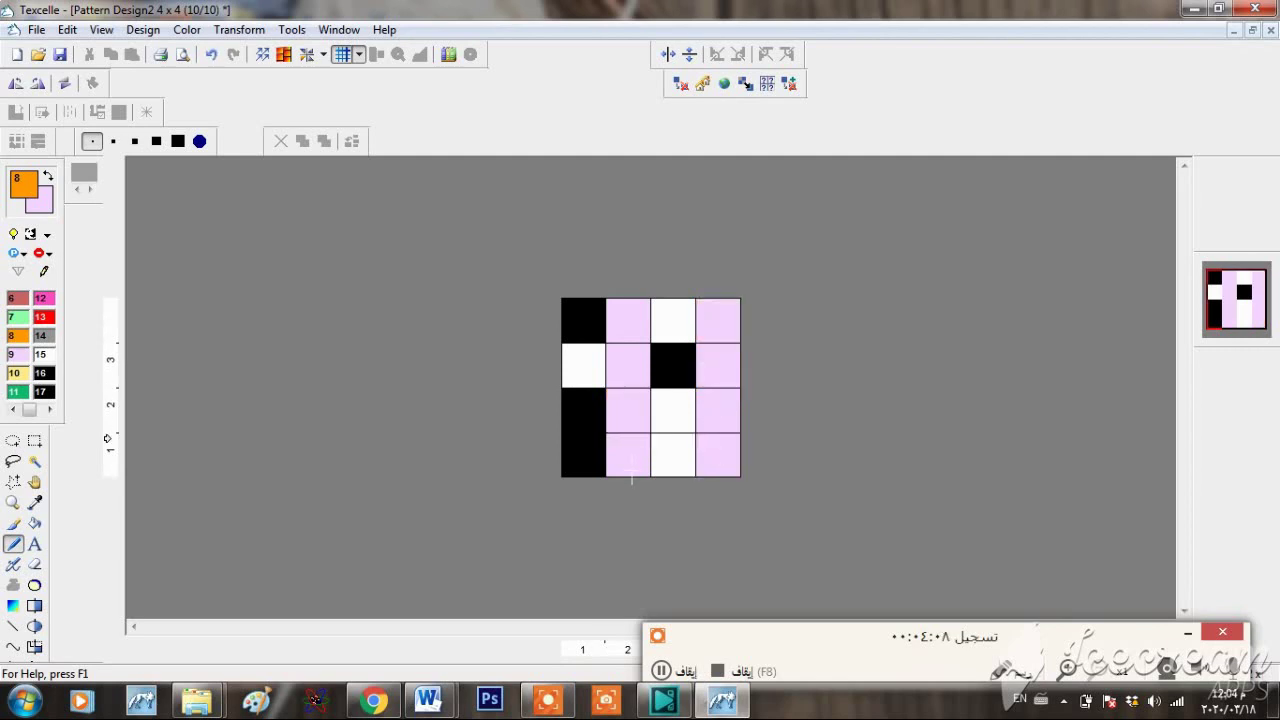
# - Paint the top, second and bottom cells of both the second and fourth columns orange, leaving out the third row
pyautogui.click(631, 468)
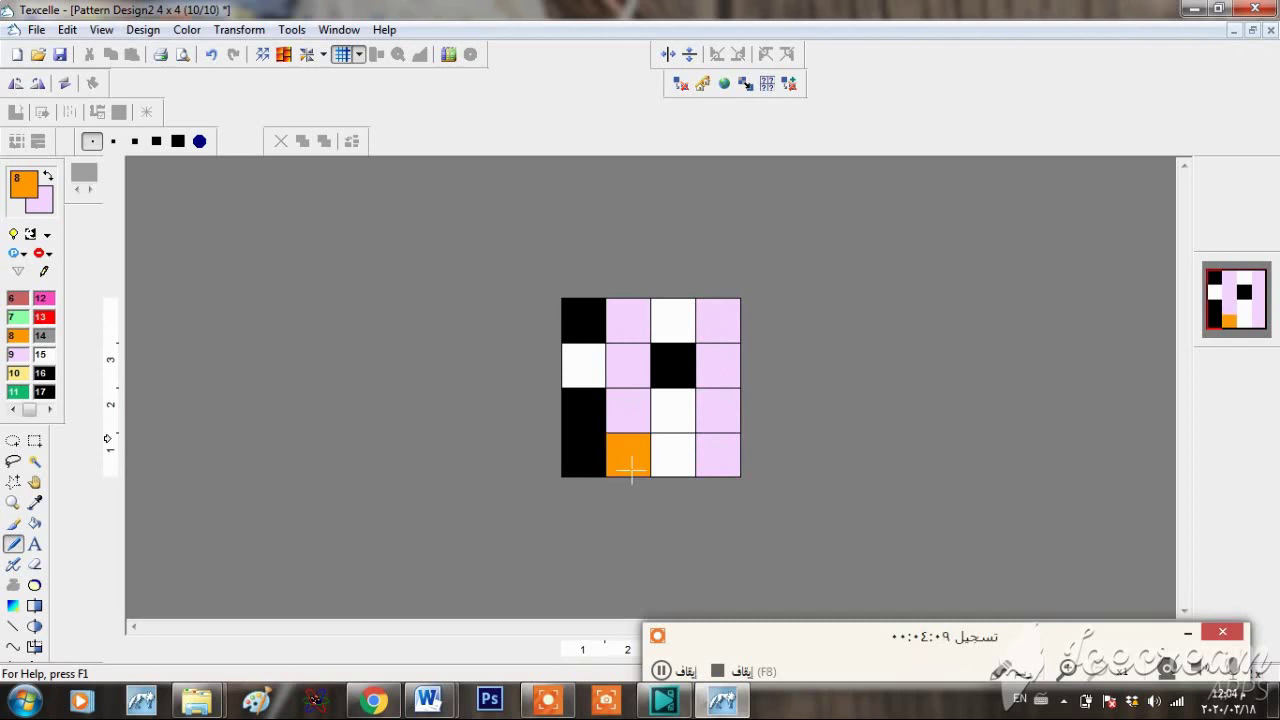
pyautogui.click(631, 375)
pyautogui.click(717, 364)
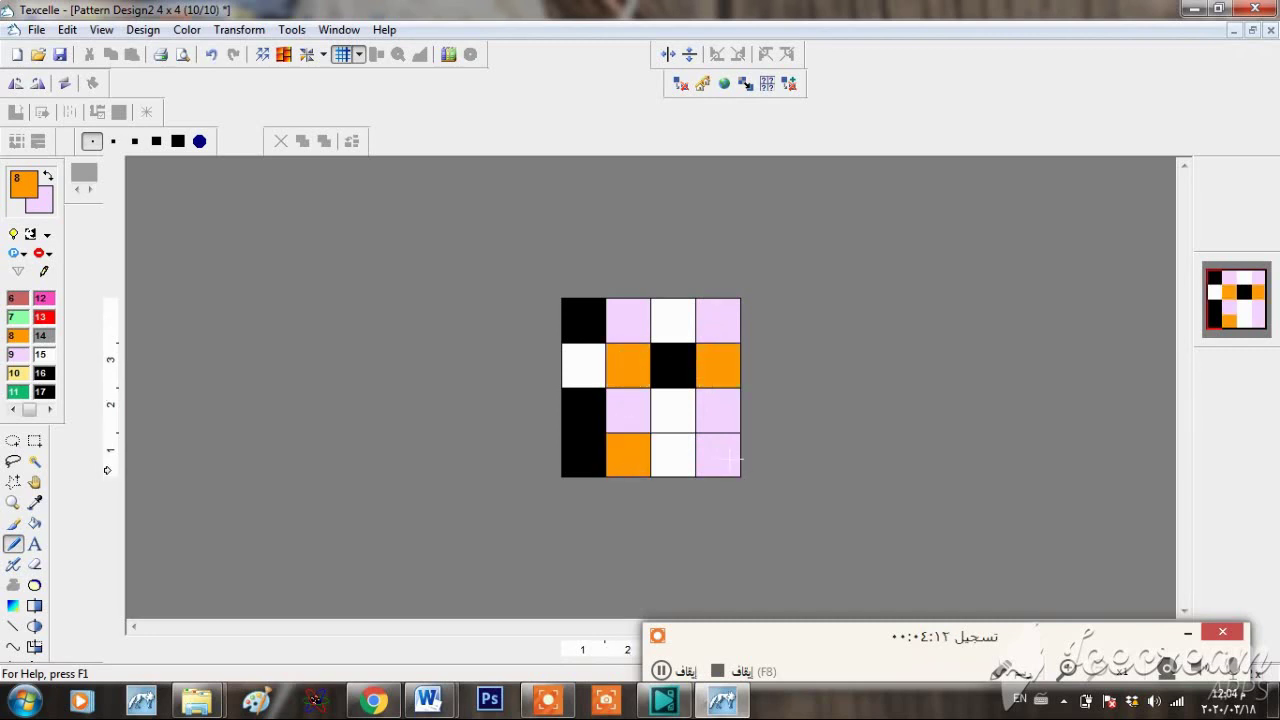
pyautogui.click(722, 444)
pyautogui.click(628, 318)
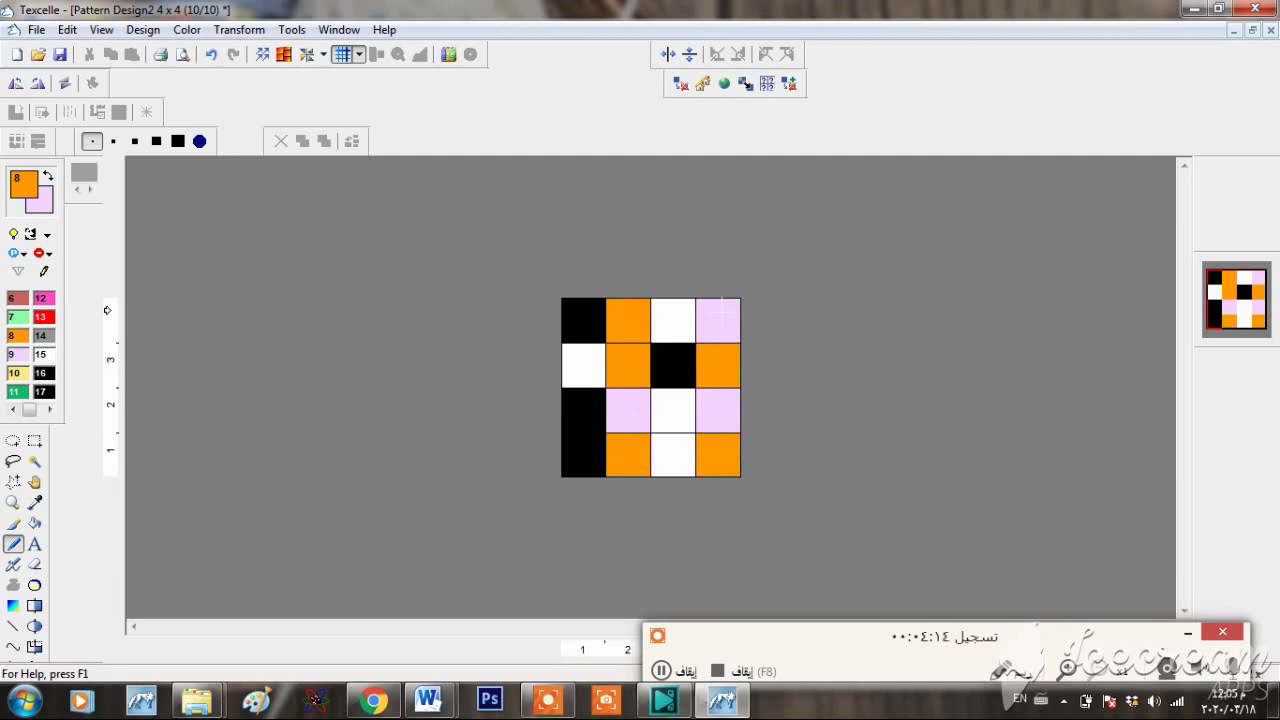
pyautogui.click(720, 313)
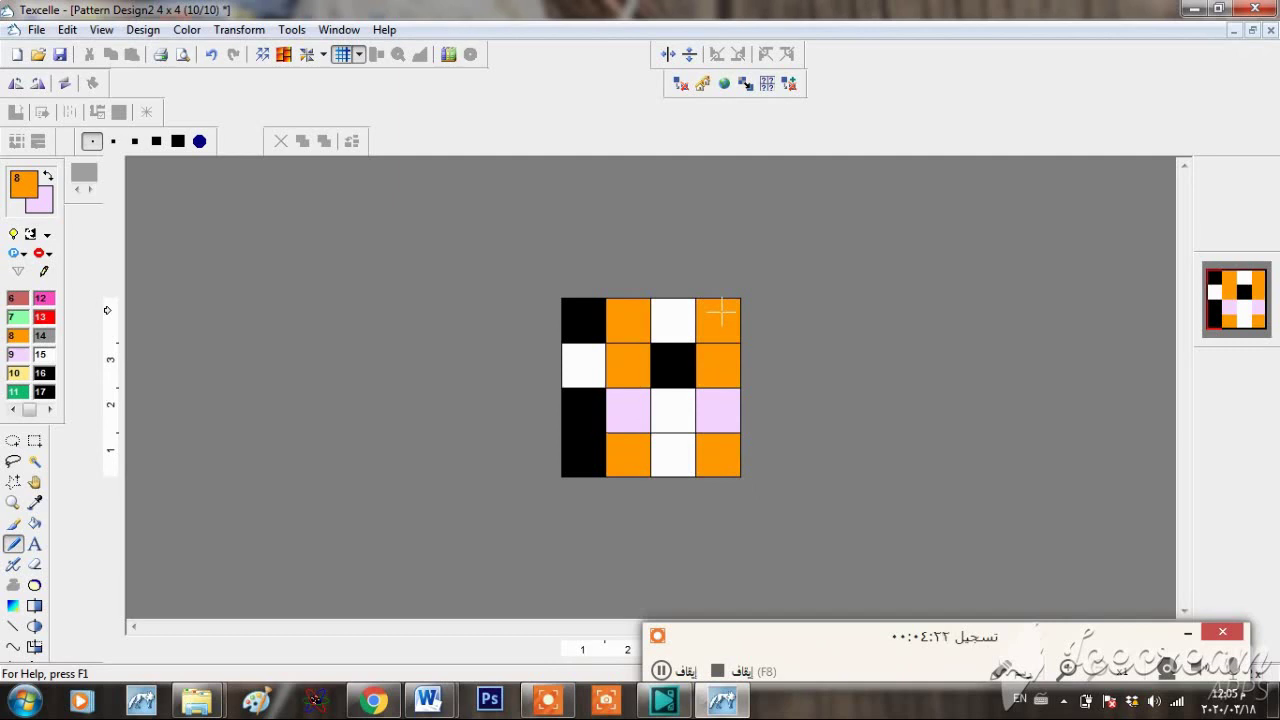
# - Reset the orange cells in the second and fourth columns to lilac and paint both columns' third cell from the top orange
pyautogui.click(720, 316)
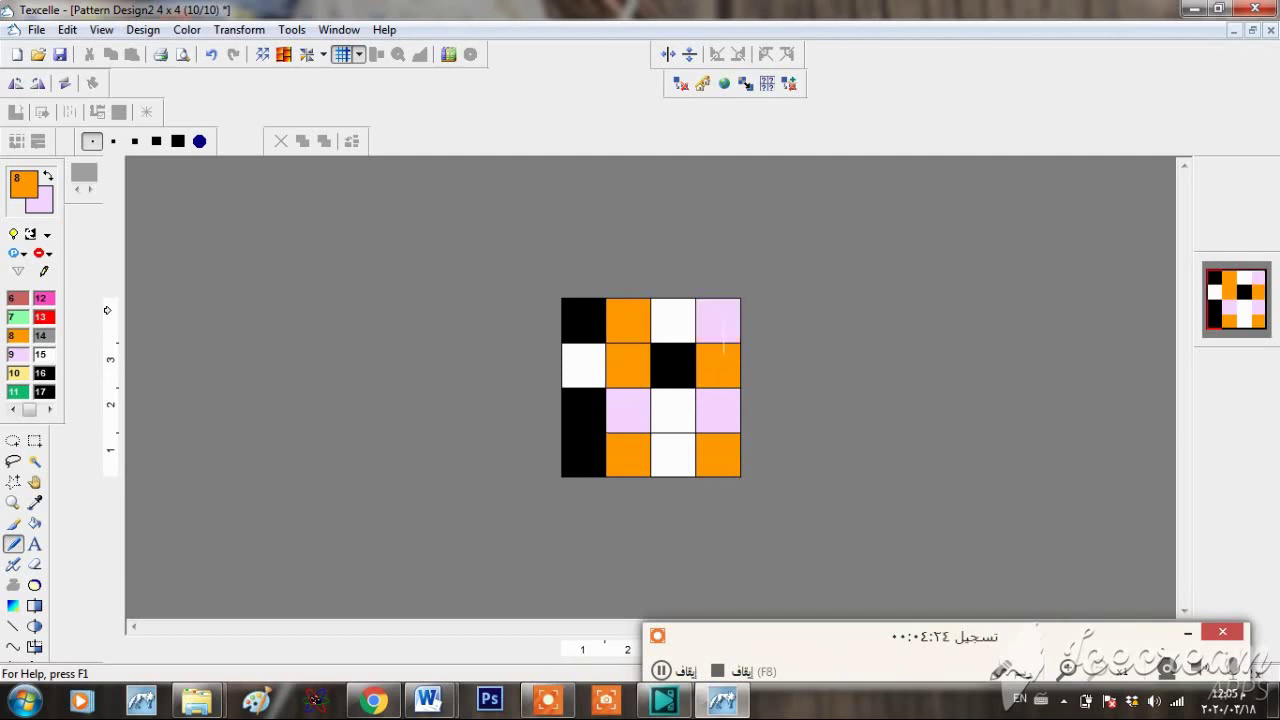
pyautogui.click(718, 360)
pyautogui.click(632, 330)
pyautogui.click(628, 370)
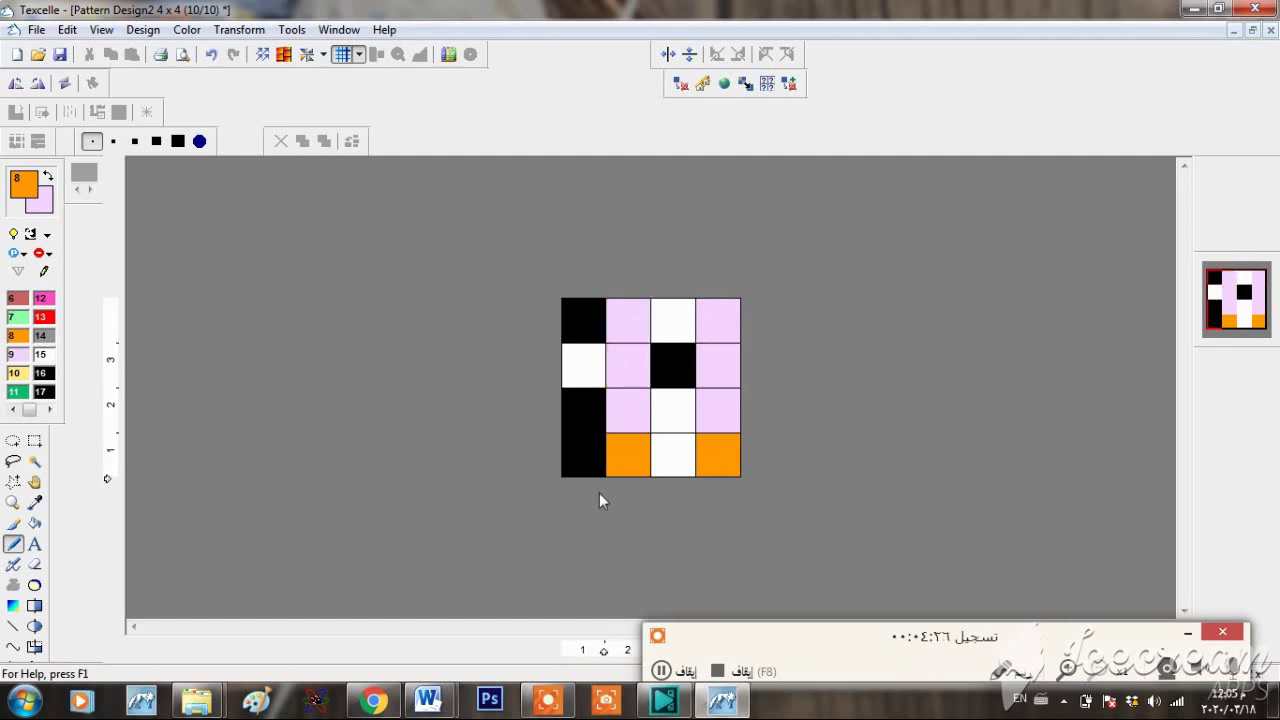
pyautogui.click(626, 456)
pyautogui.click(710, 462)
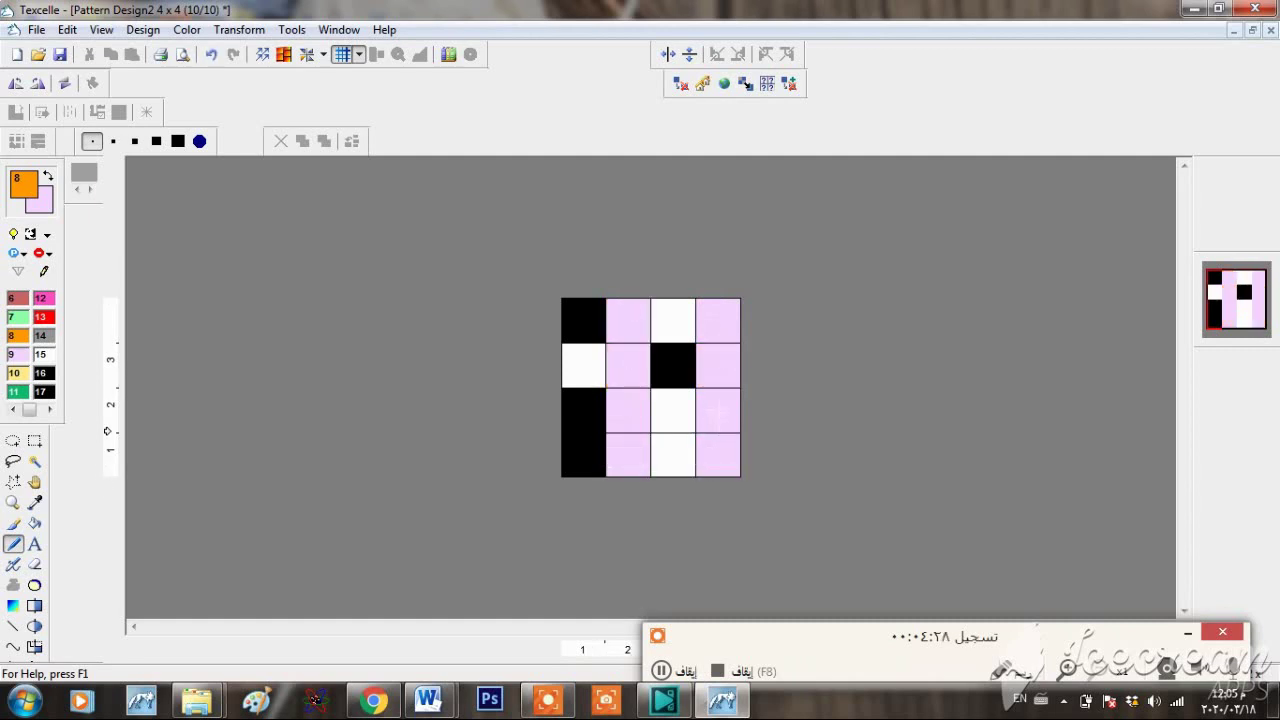
pyautogui.click(714, 398)
pyautogui.click(628, 410)
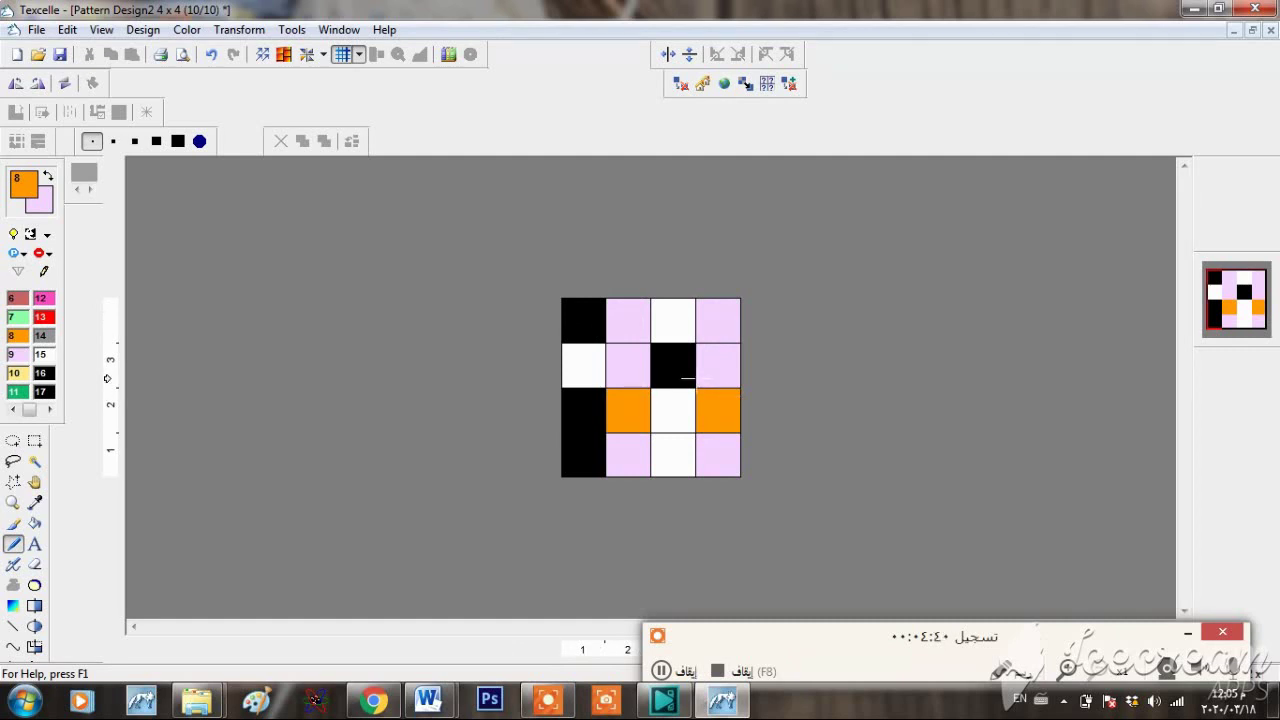
# - Create a new design 4 pixels wide and 5 pixels high
pyautogui.click(18, 57)
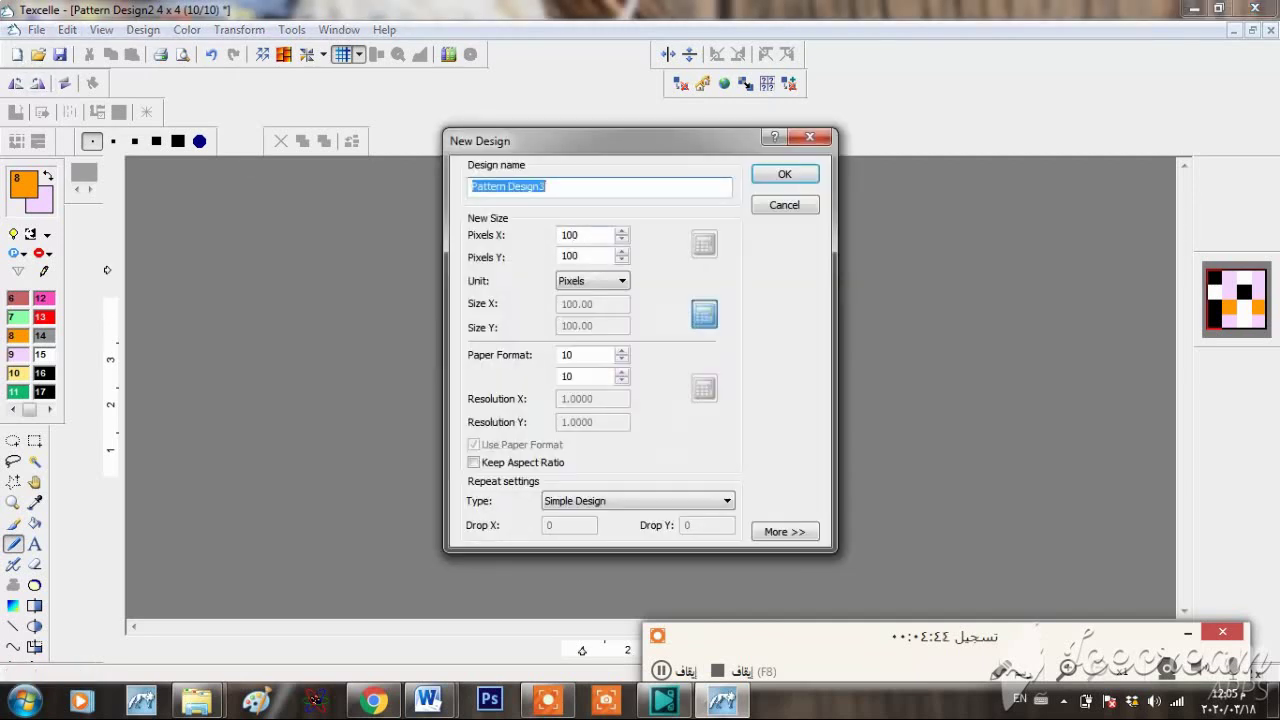
pyautogui.press('Tab')
pyautogui.write('4')
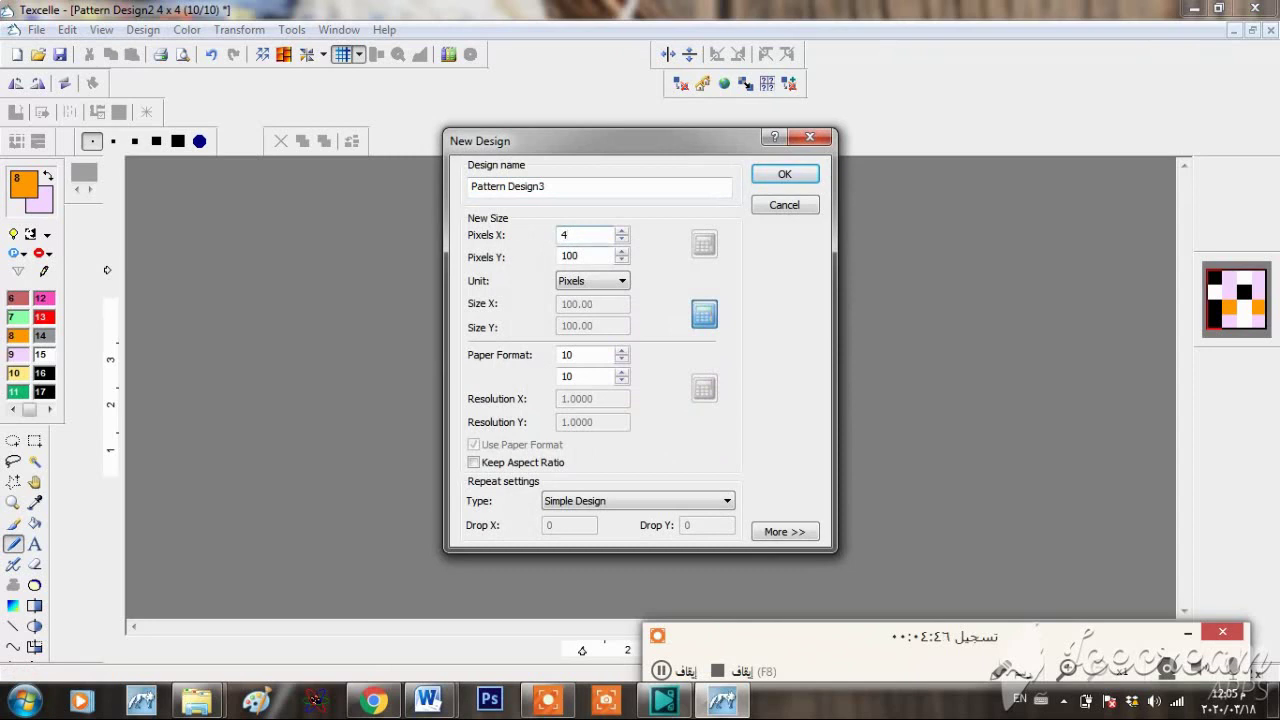
pyautogui.press('Tab')
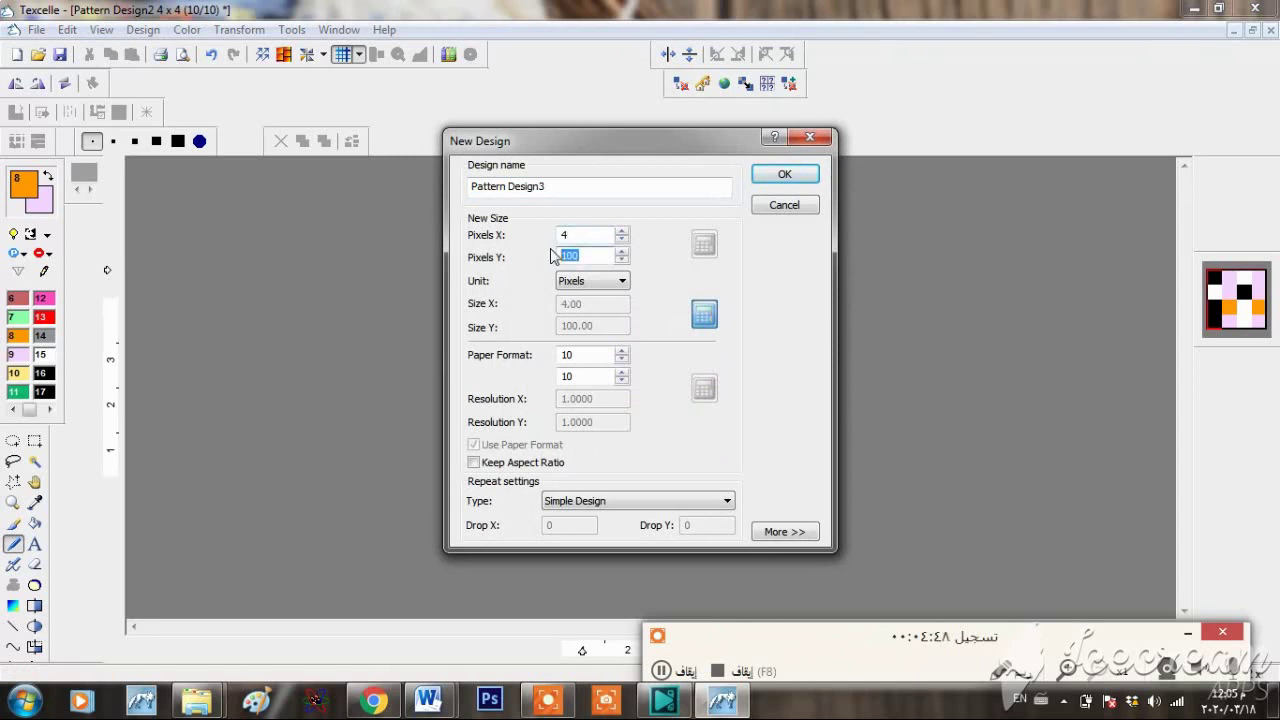
pyautogui.write('4')
pyautogui.click(800, 174)
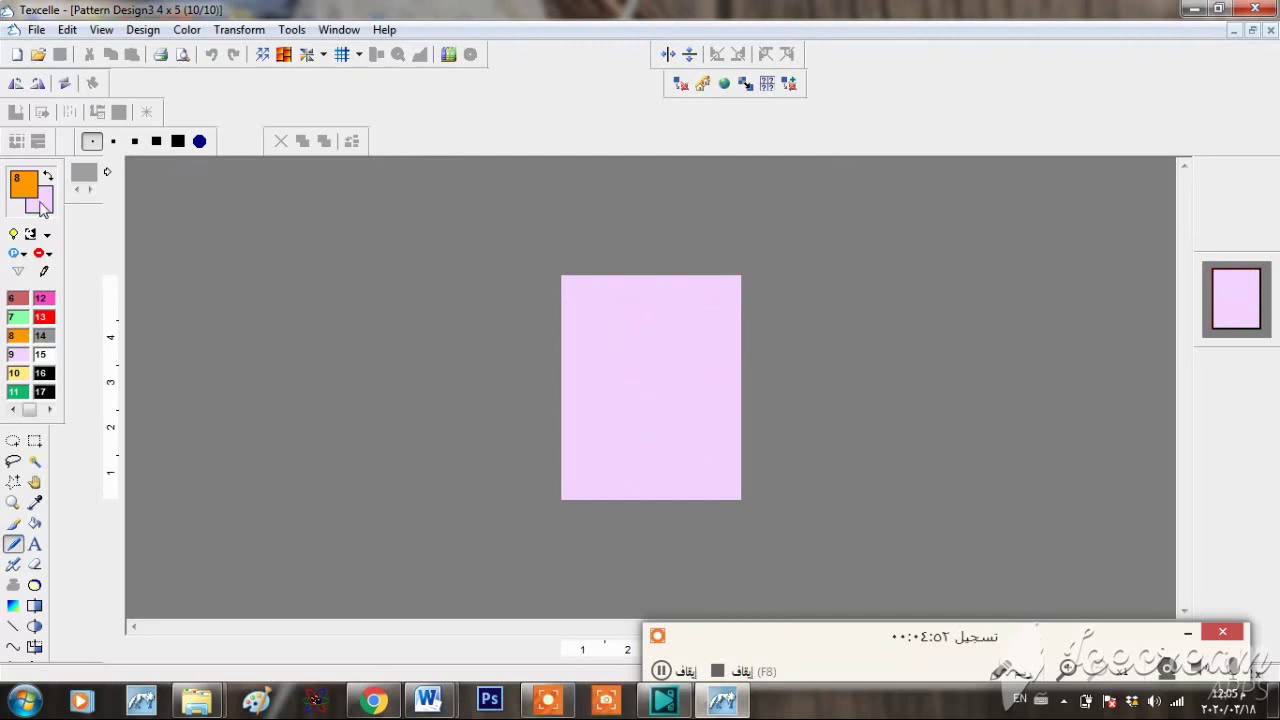
# - Fill the whole new design with white (color 15) and turn on the grid
pyautogui.click(41, 354)
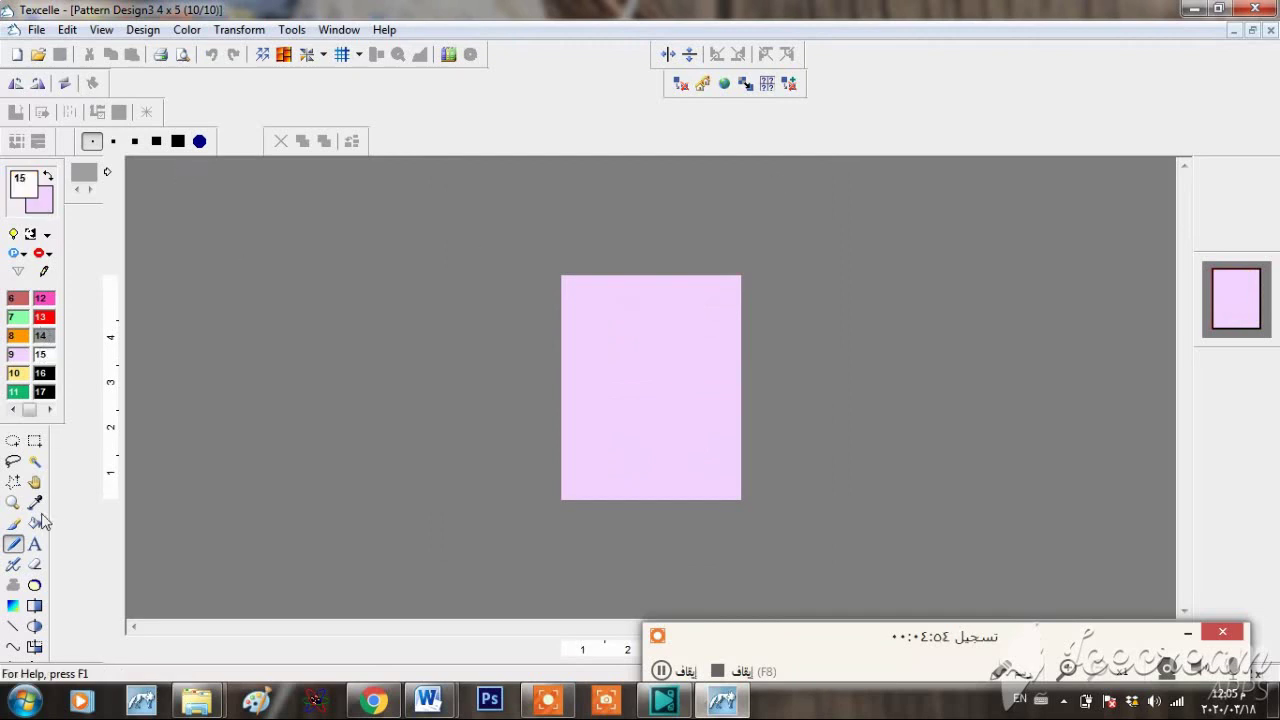
pyautogui.click(35, 523)
pyautogui.click(108, 430)
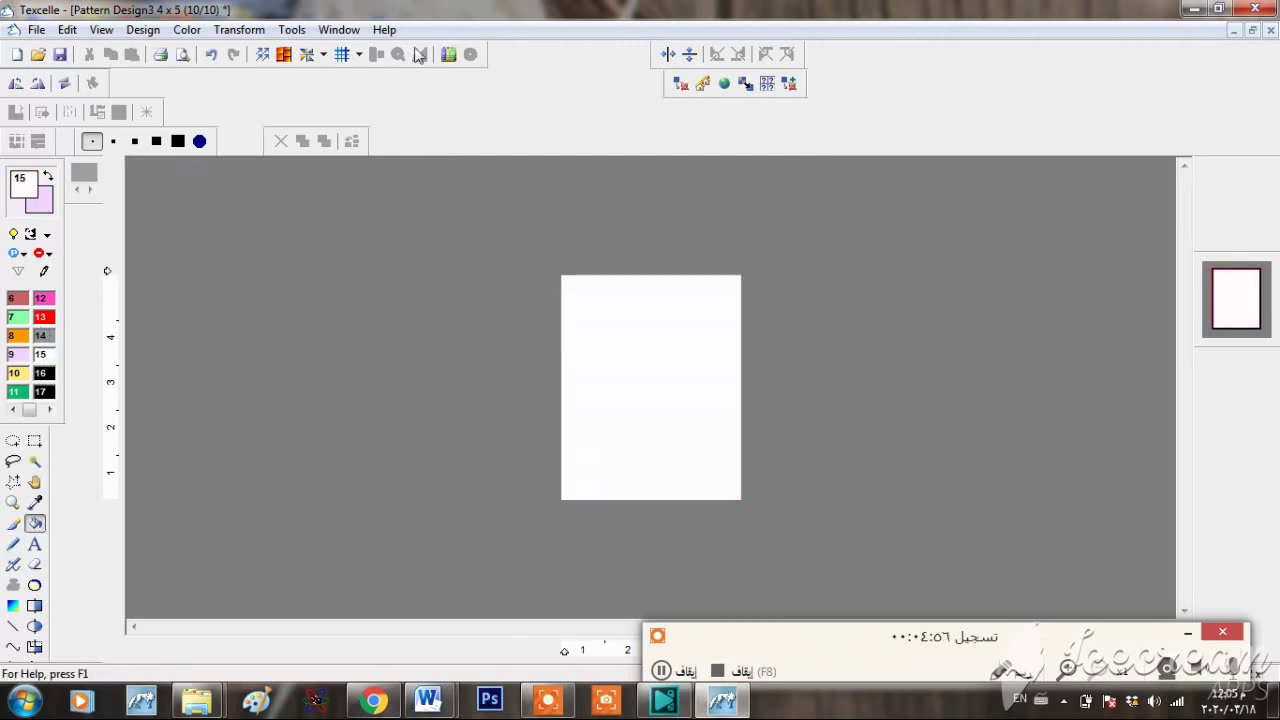
pyautogui.click(342, 54)
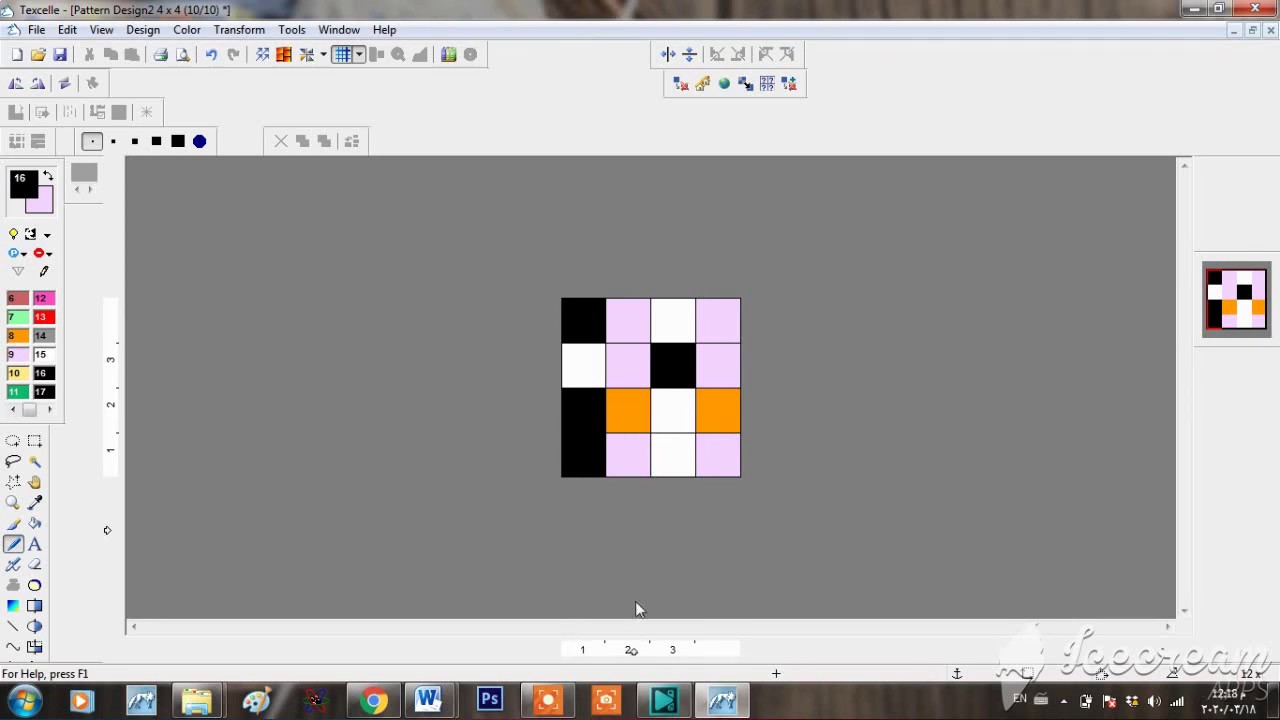
pyautogui.click(548, 700)
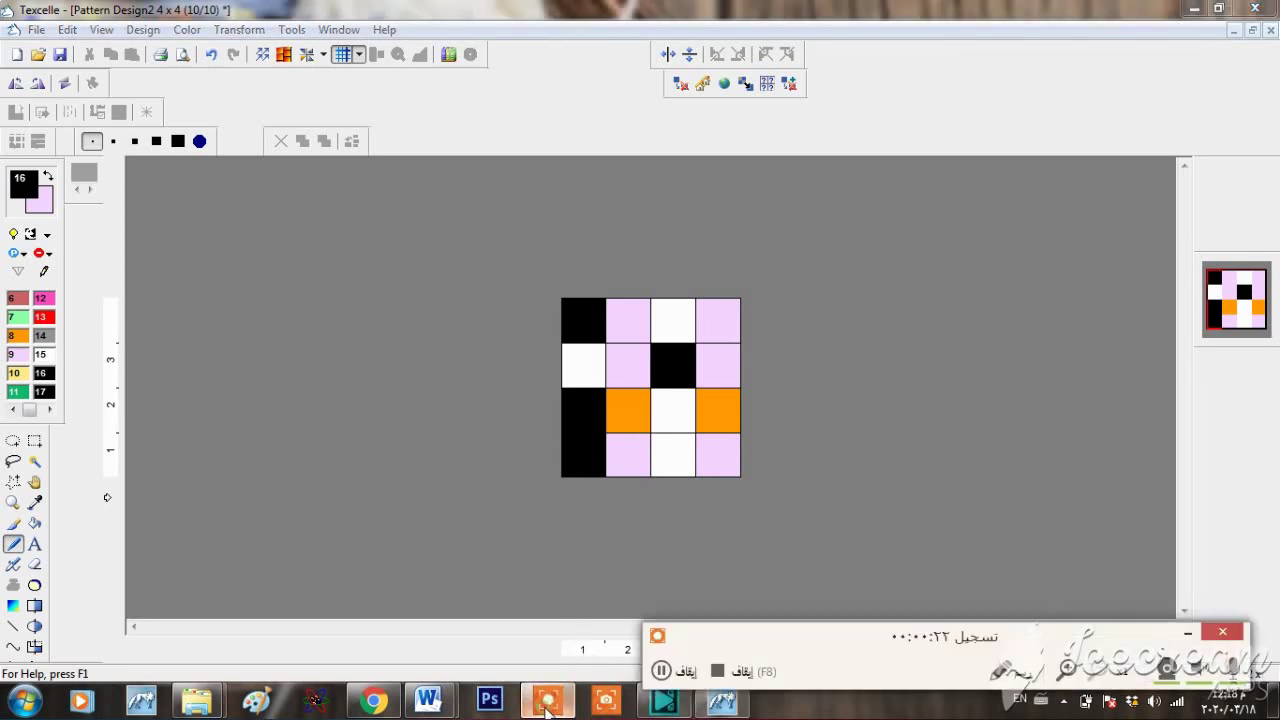